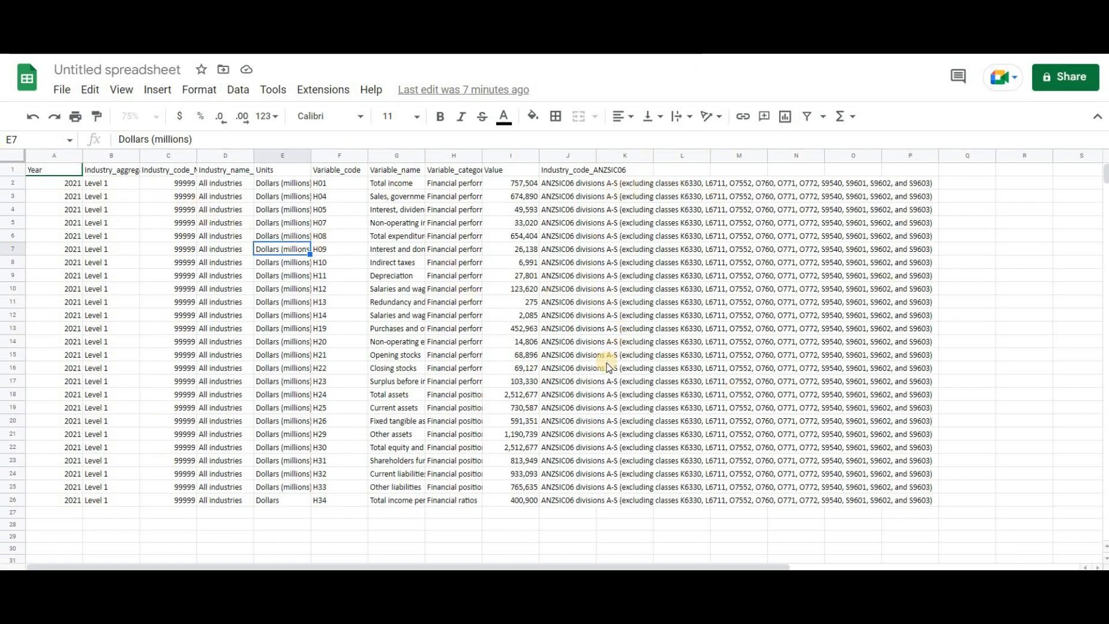
# Step: Launch the "format 1" macro and authorize its script with the listed Google account, allowing access to the spreadsheet
pyautogui.click(323, 91)
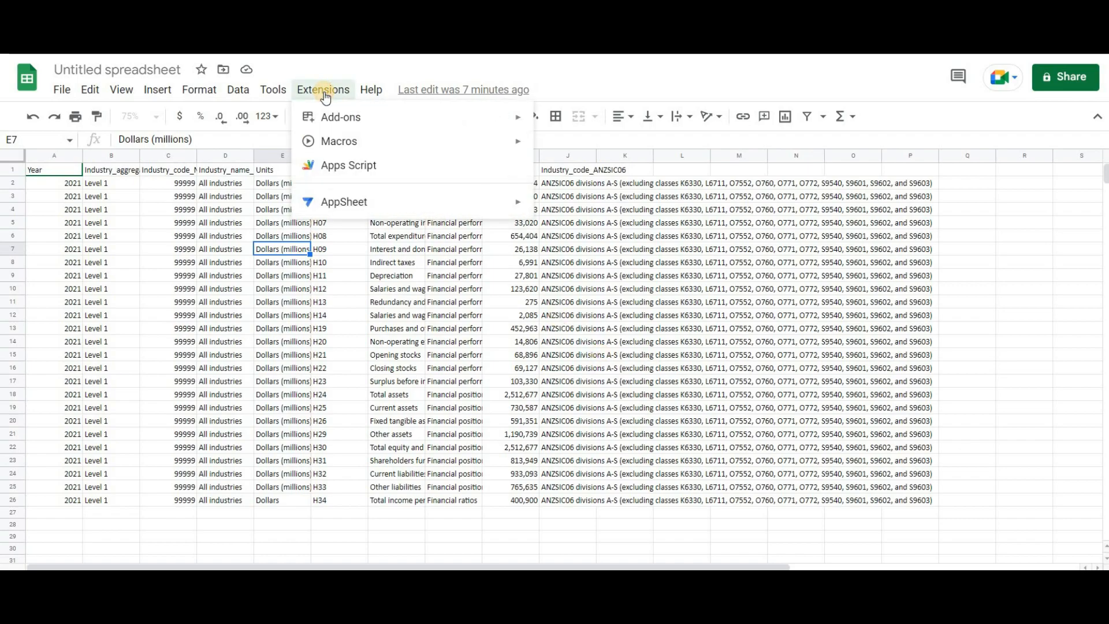
pyautogui.moveTo(366, 141)
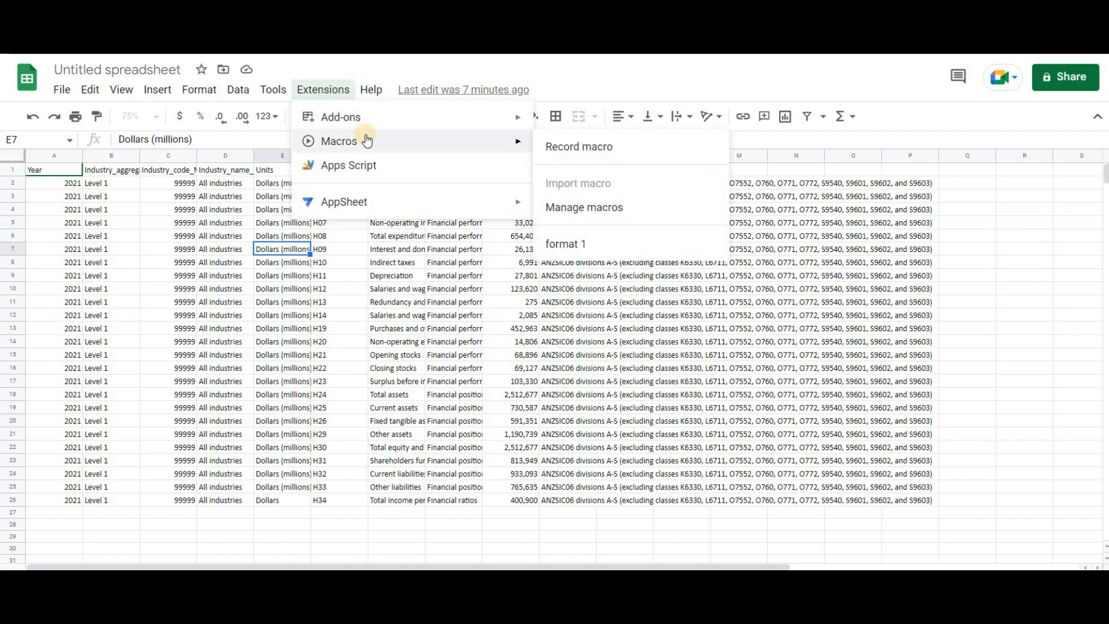
pyautogui.click(578, 247)
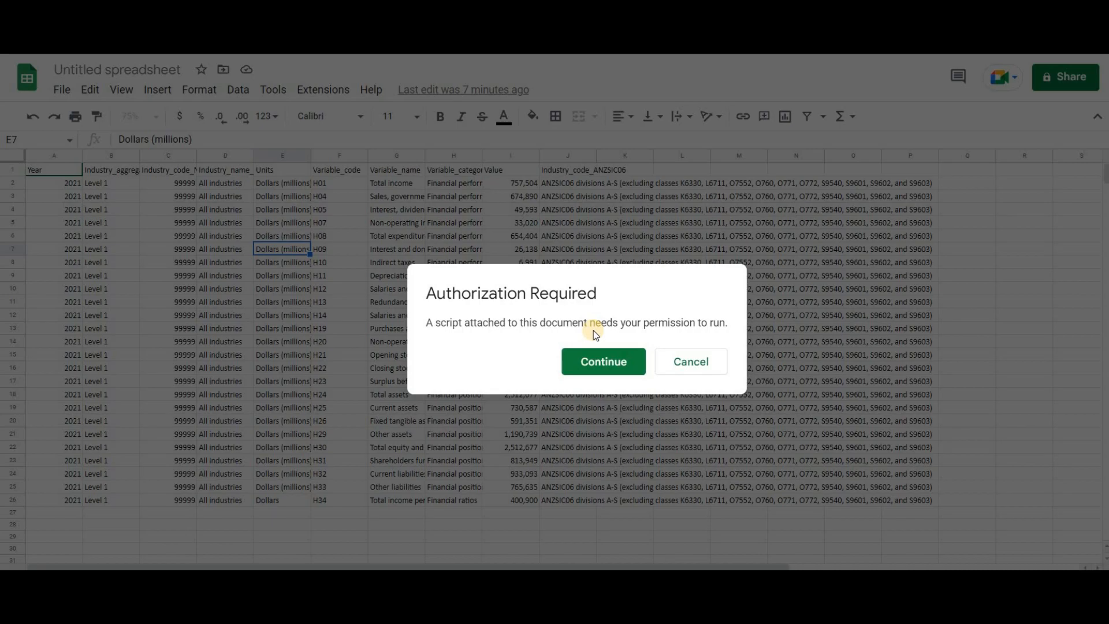
pyautogui.click(593, 354)
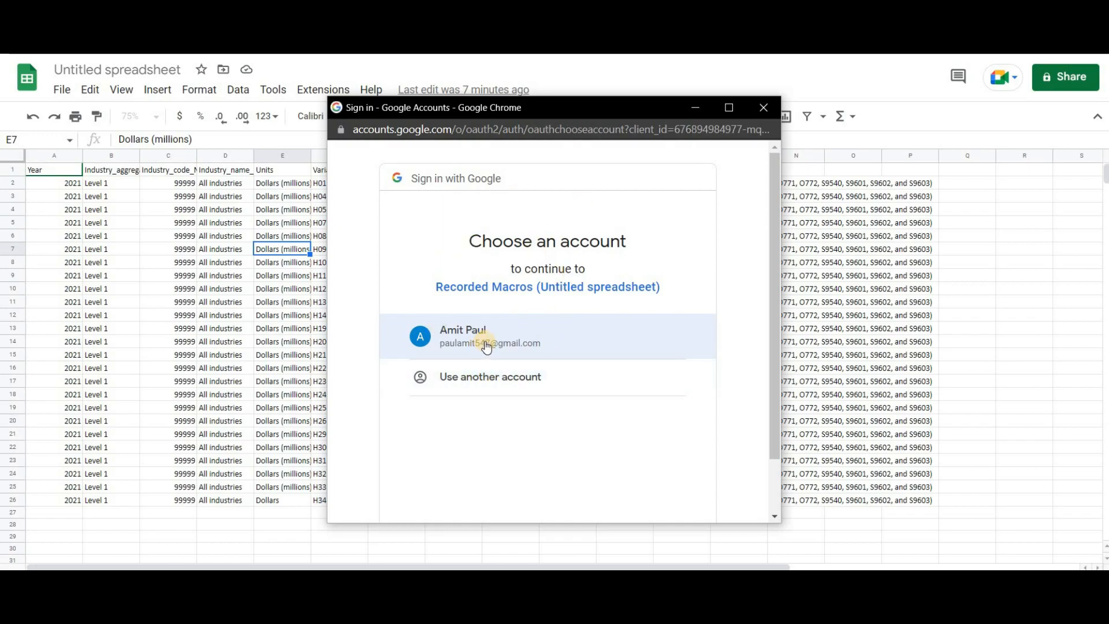
pyautogui.click(488, 344)
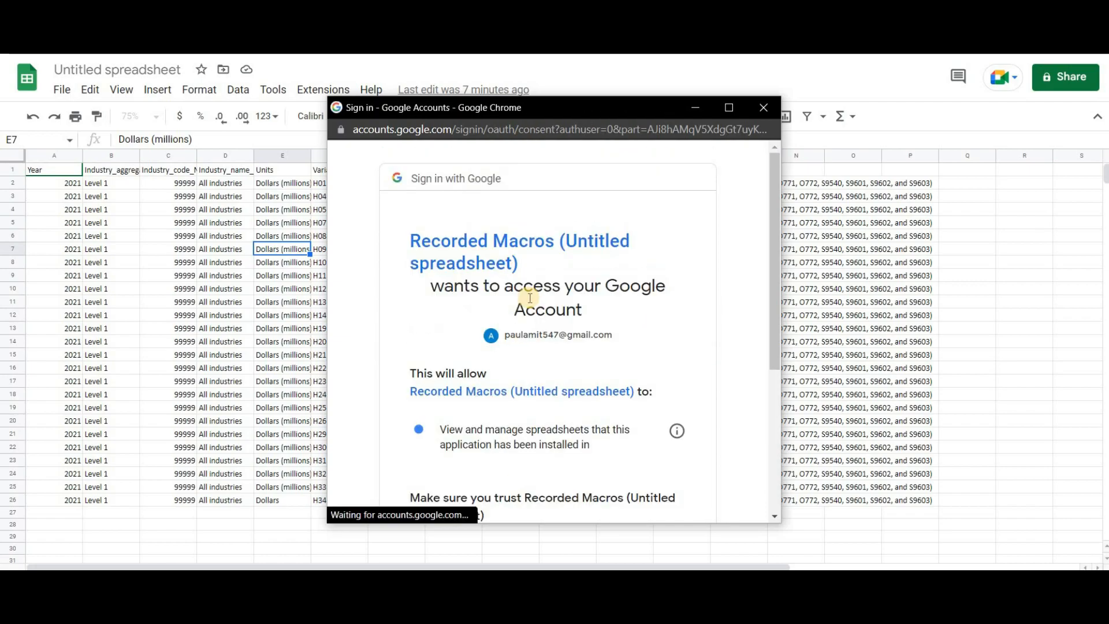
pyautogui.scroll(-4, 557, 344)
pyautogui.click(563, 425)
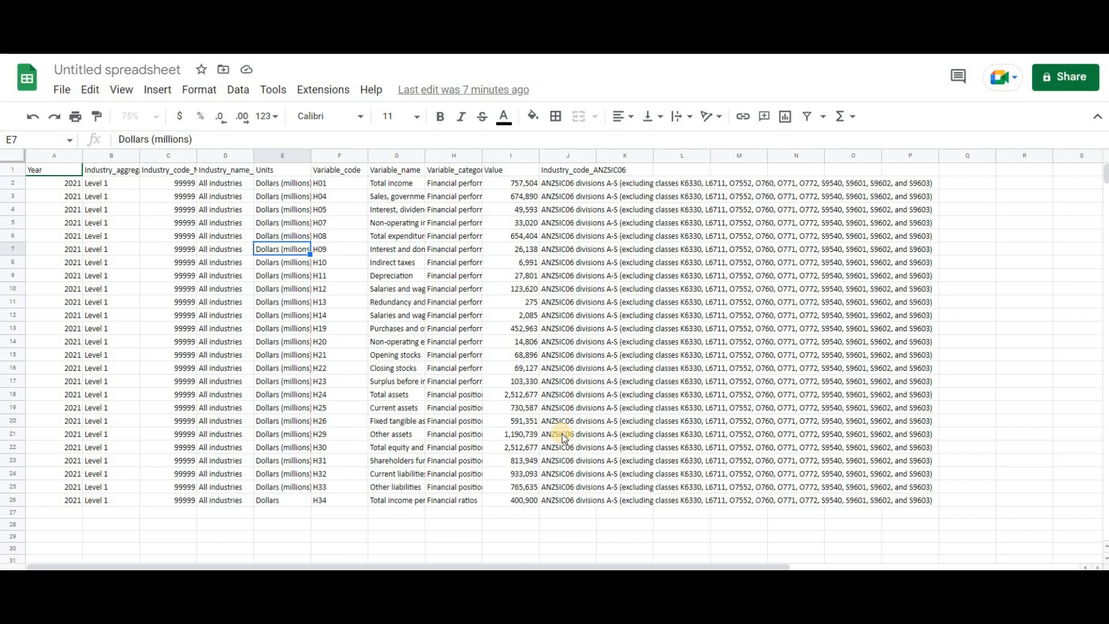
# Step: Run the "format 1" macro on the raw industry data now that its script is authorized
pyautogui.click(314, 92)
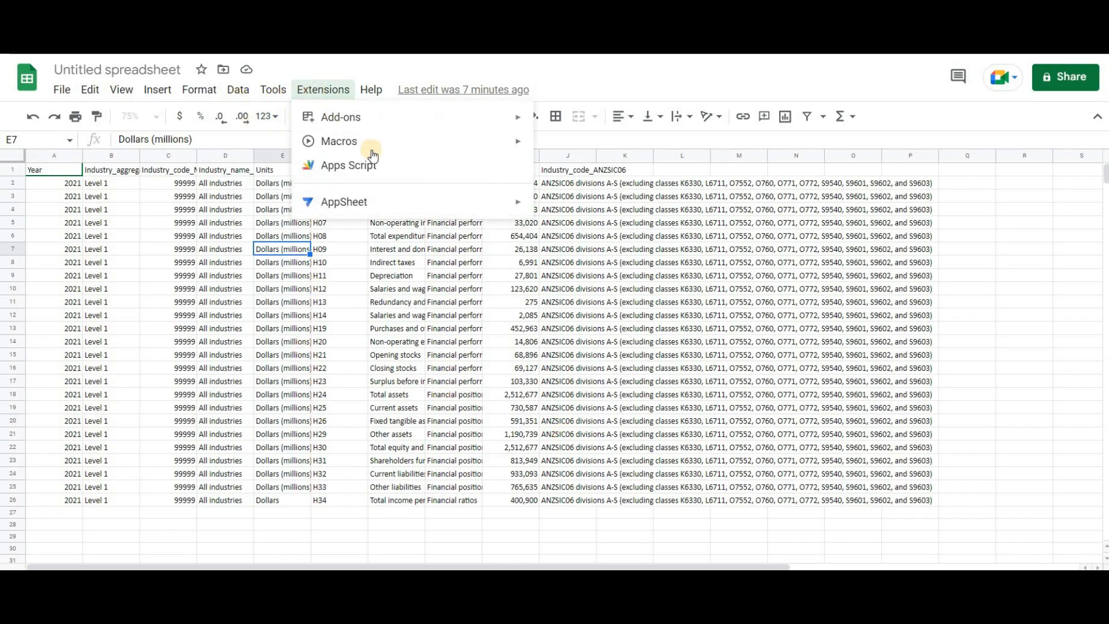
pyautogui.moveTo(376, 141)
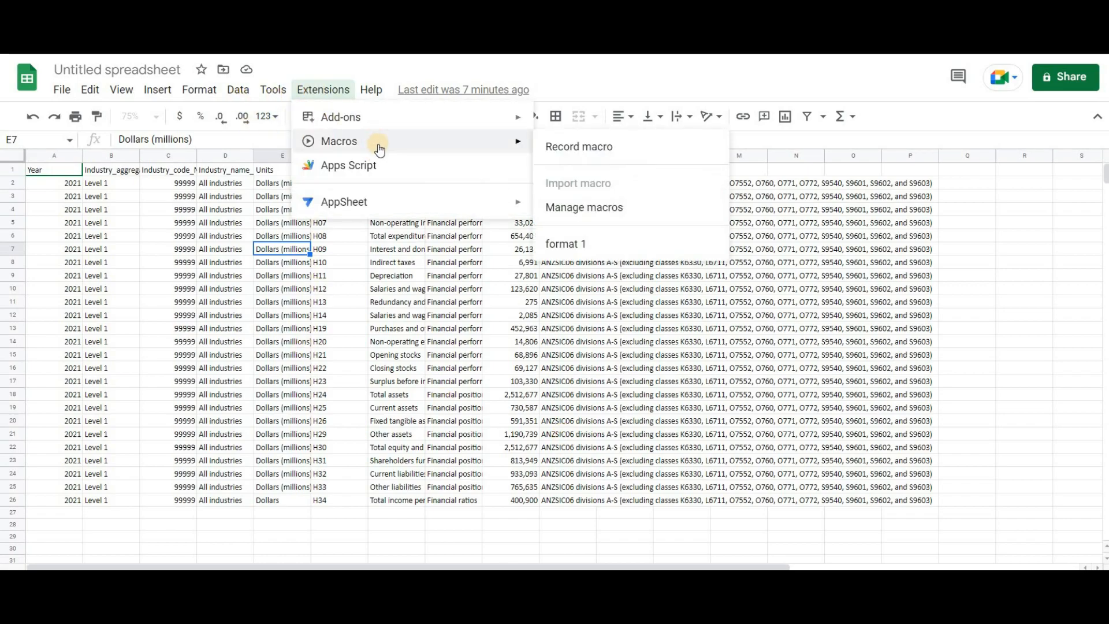
pyautogui.click(570, 248)
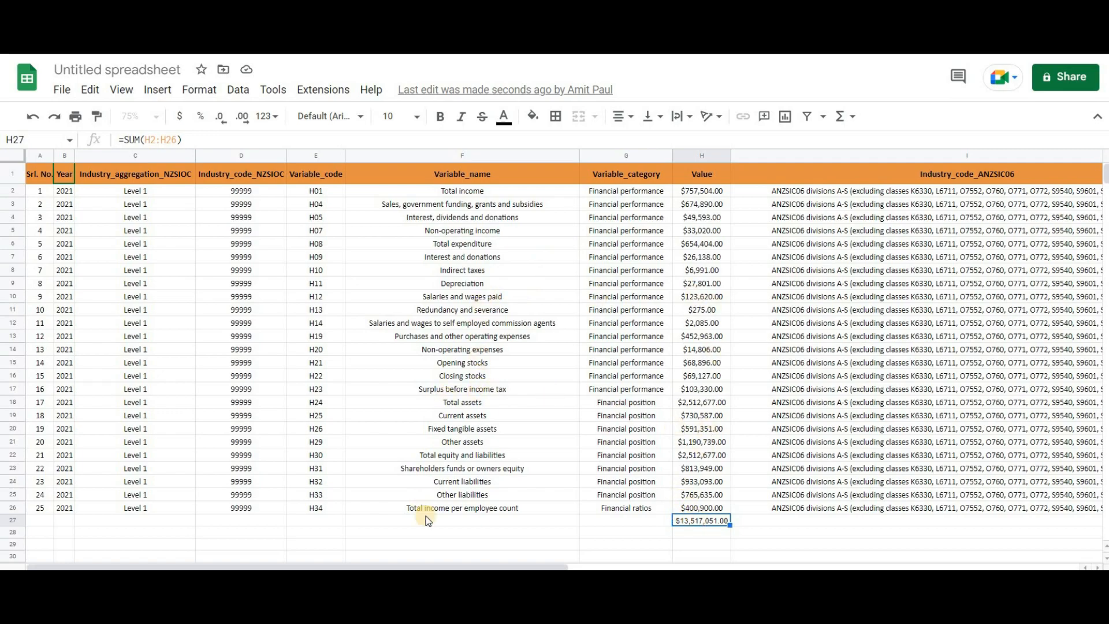
pyautogui.moveTo(366, 566); pyautogui.dragTo(353, 537)
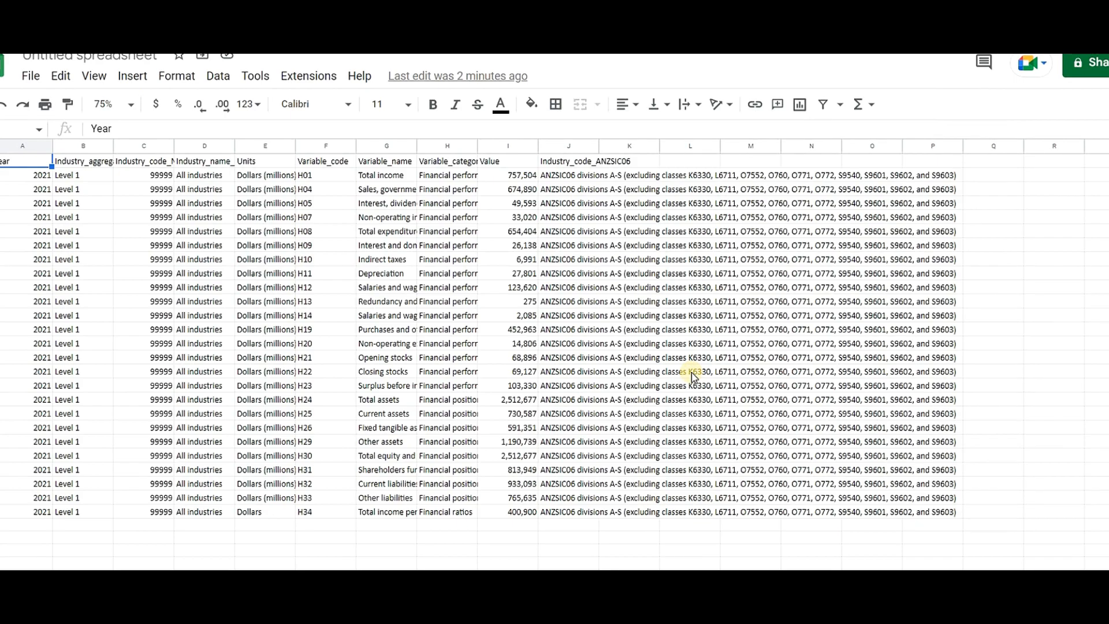
# Step: Start recording a new macro that uses relative references and collapse the recording options
pyautogui.click(312, 78)
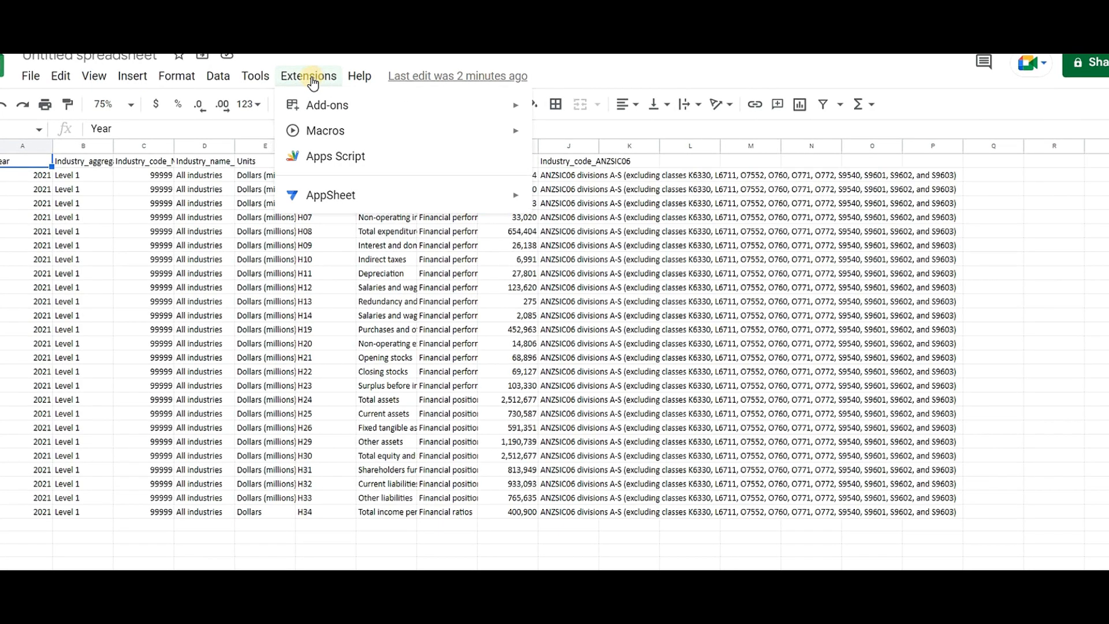
pyautogui.moveTo(328, 136)
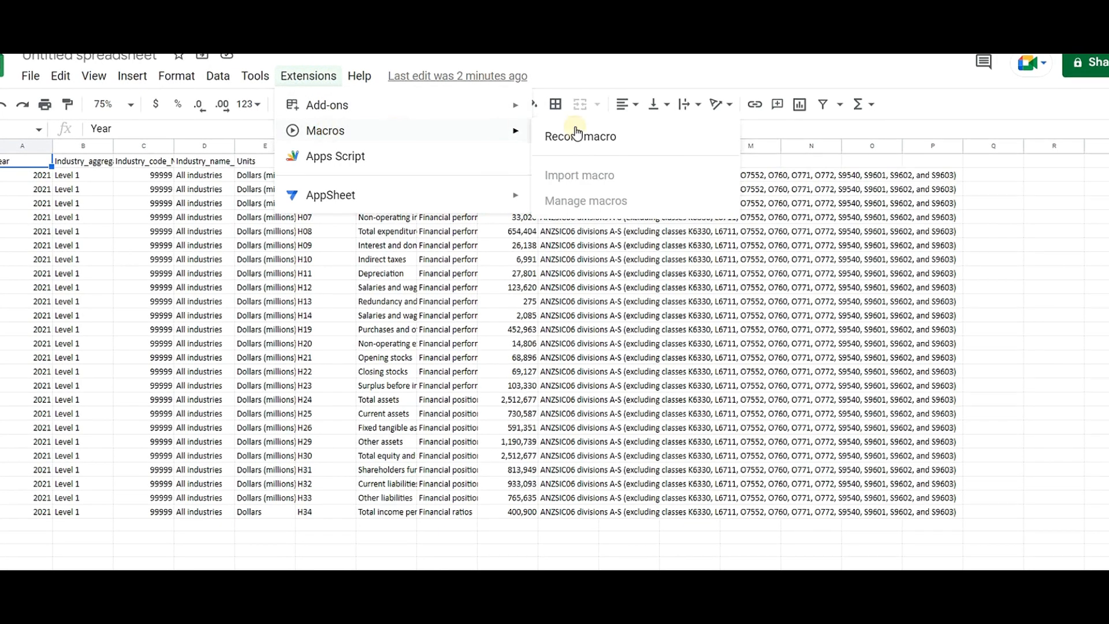
pyautogui.click(575, 142)
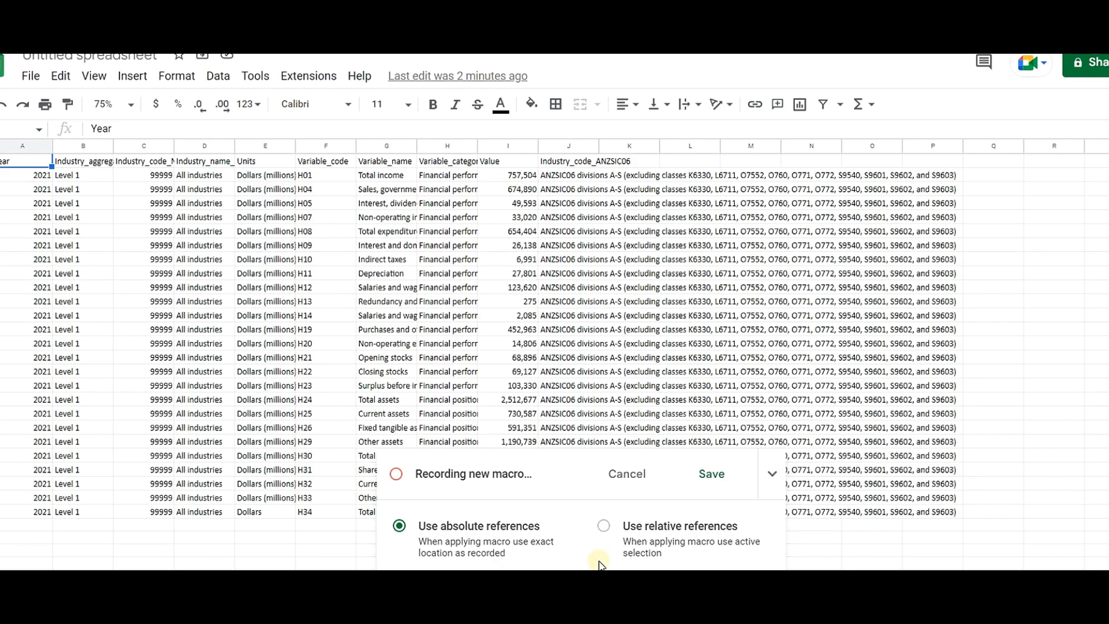
pyautogui.click(604, 526)
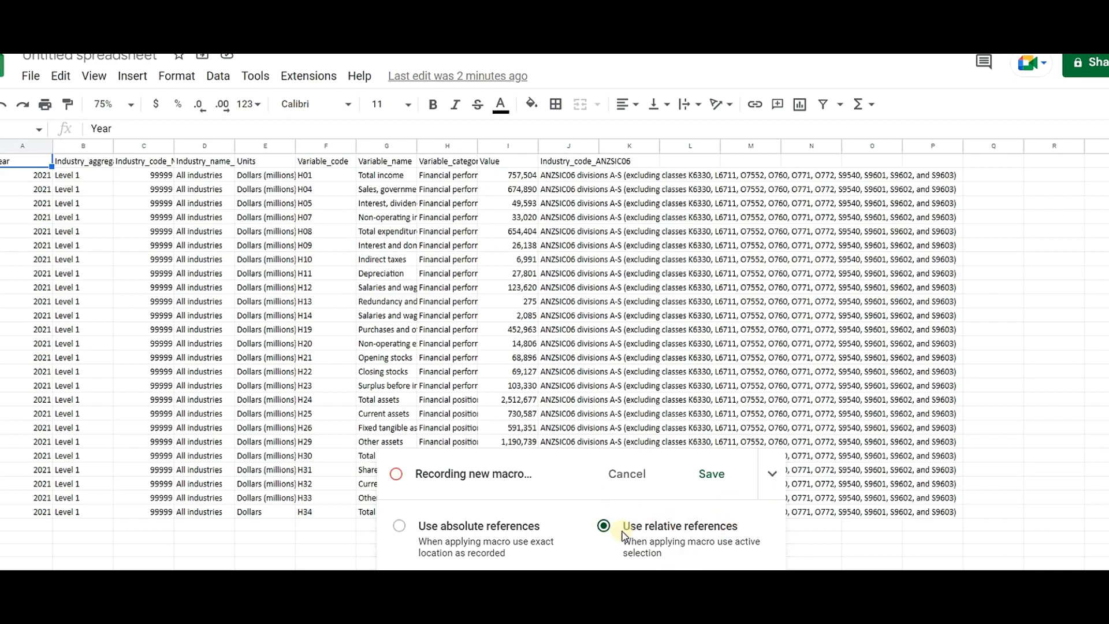
pyautogui.click(773, 473)
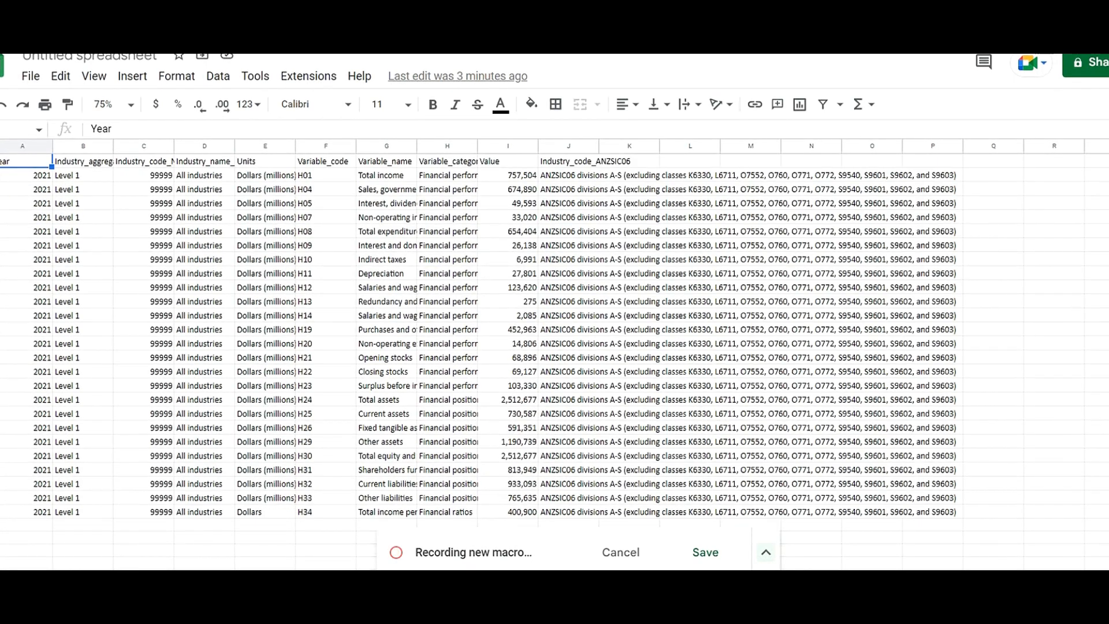
# Step: Select the whole sheet, auto-fit all column widths to their contents and center the cells horizontally
pyautogui.hotkey('ctrl', 'a')
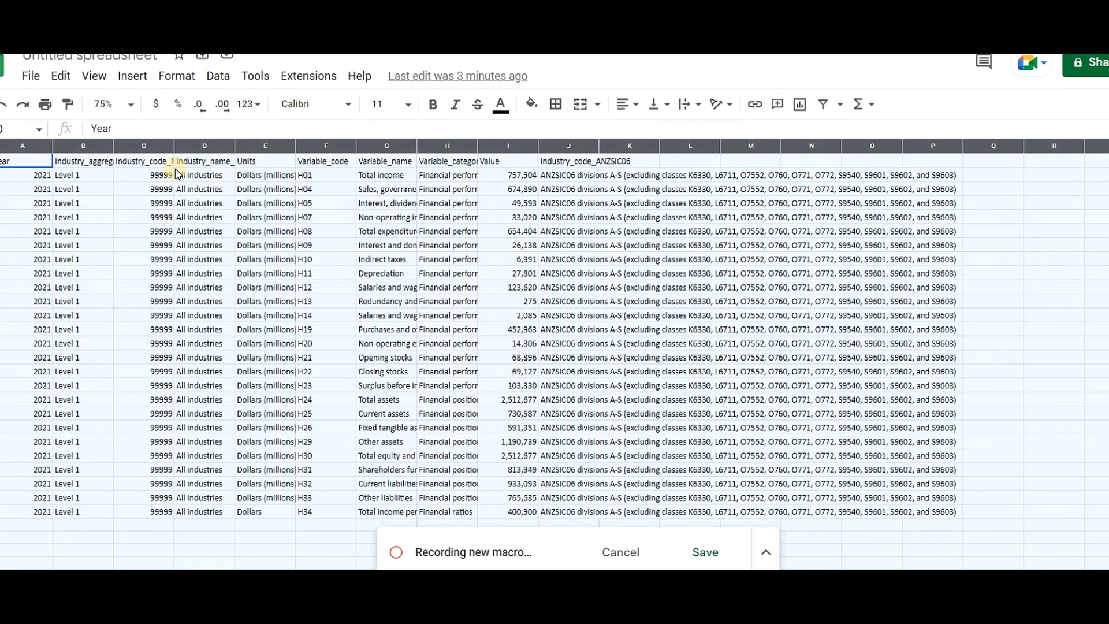
pyautogui.click(153, 164)
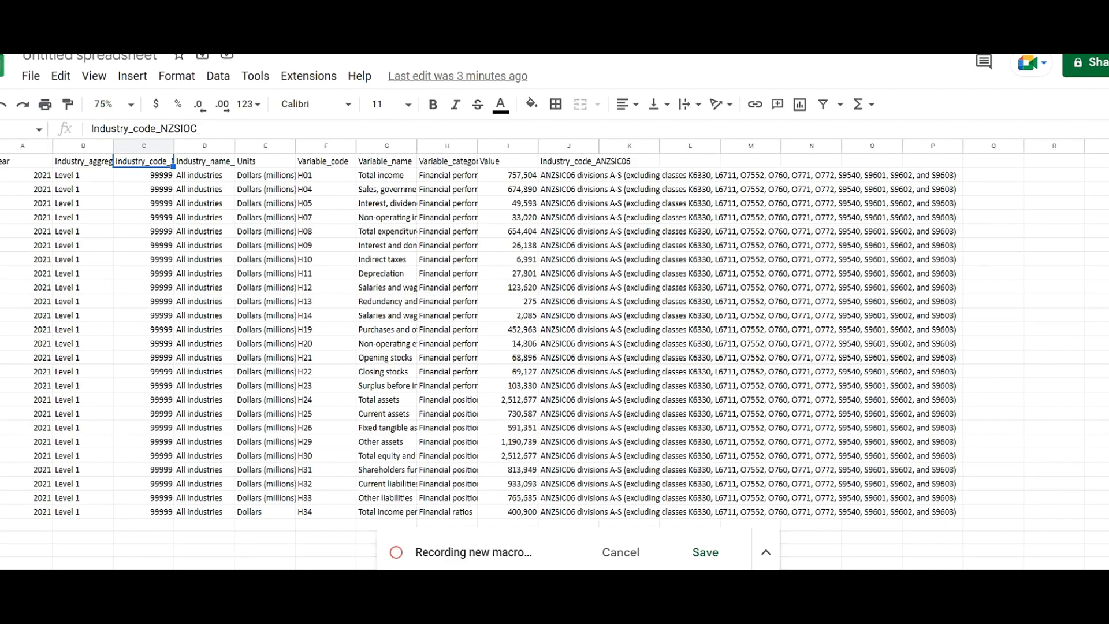
pyautogui.hotkey('ctrl', 'a')
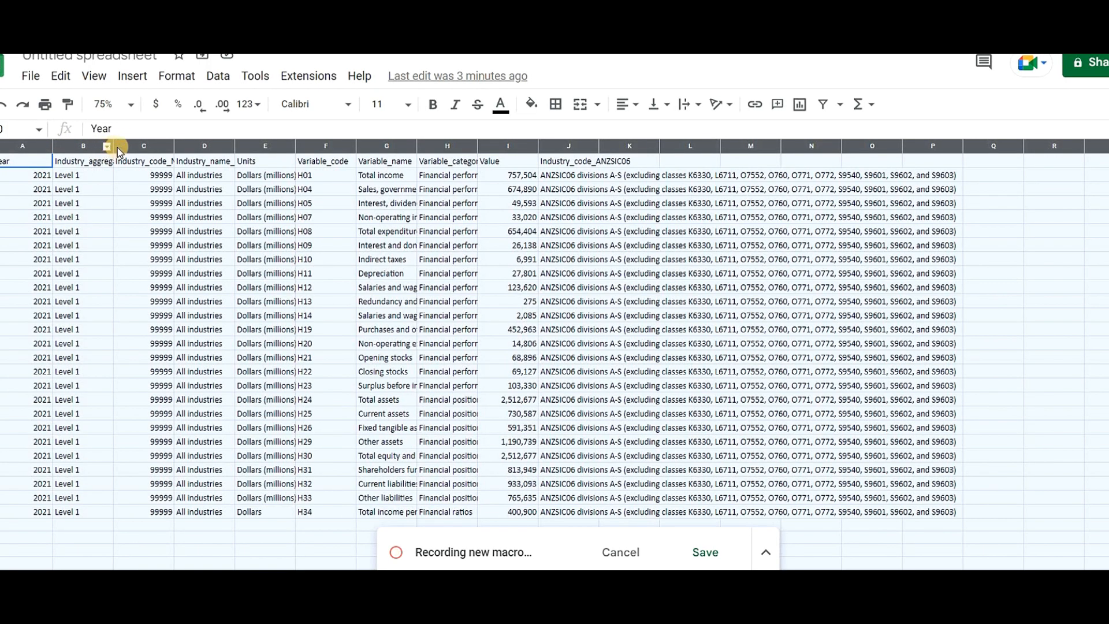
pyautogui.moveTo(110, 149)
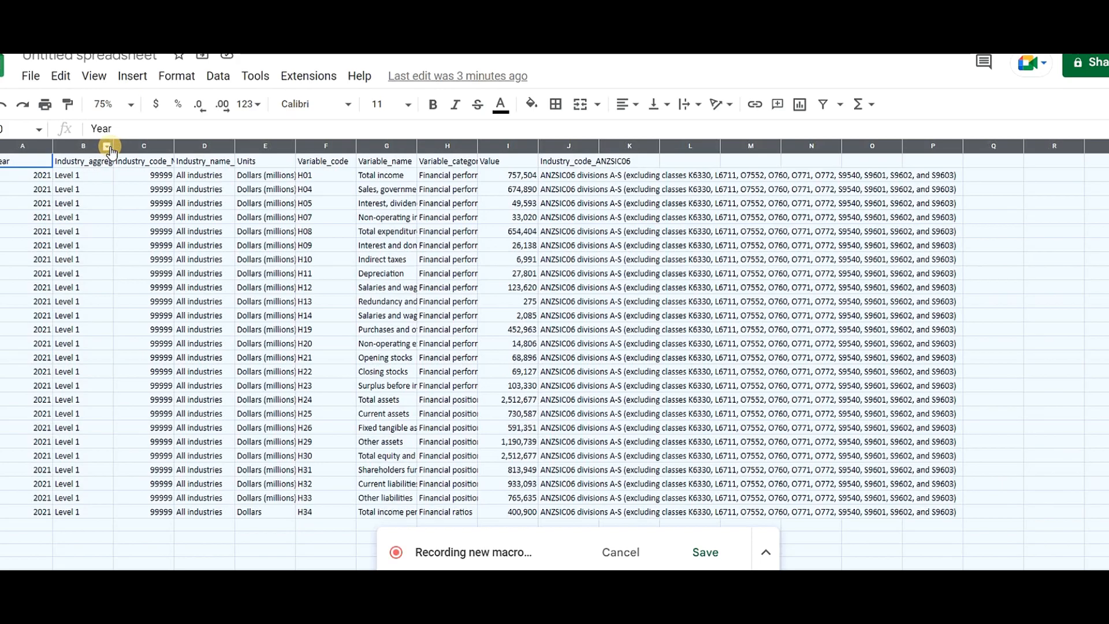
pyautogui.moveTo(113, 146); pyautogui.dragTo(113, 146)
pyautogui.doubleClick(122, 148)
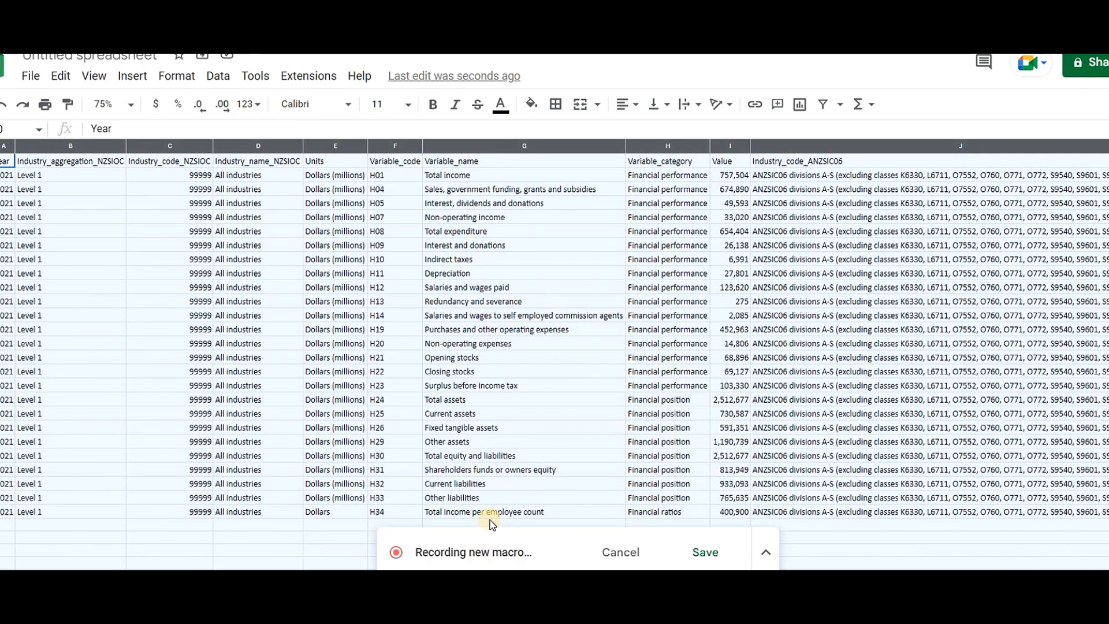
pyautogui.click(629, 111)
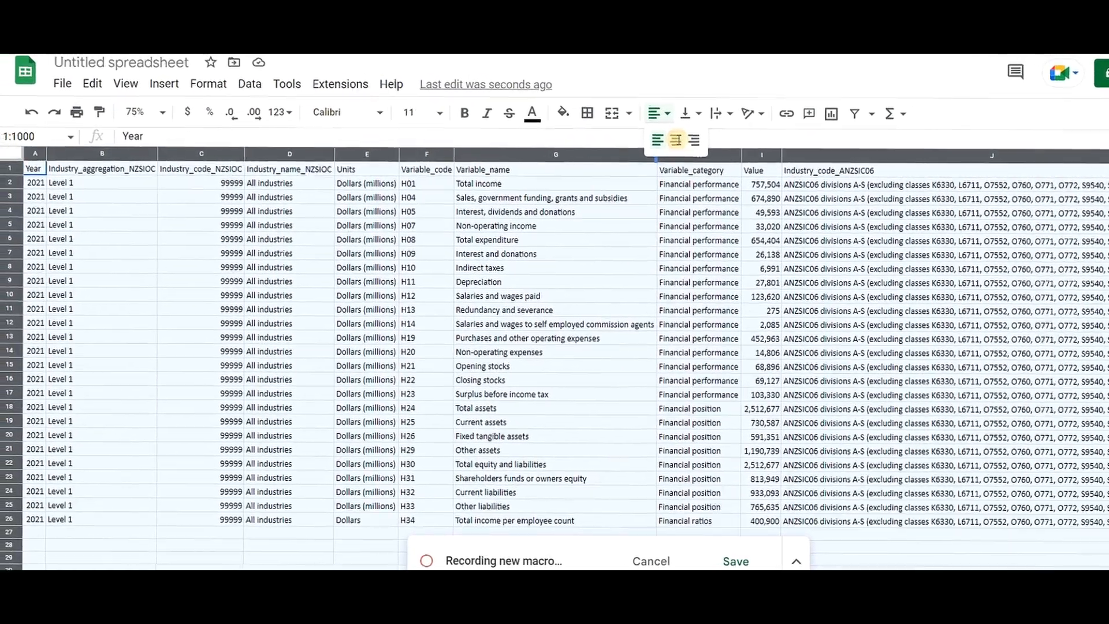
pyautogui.click(675, 140)
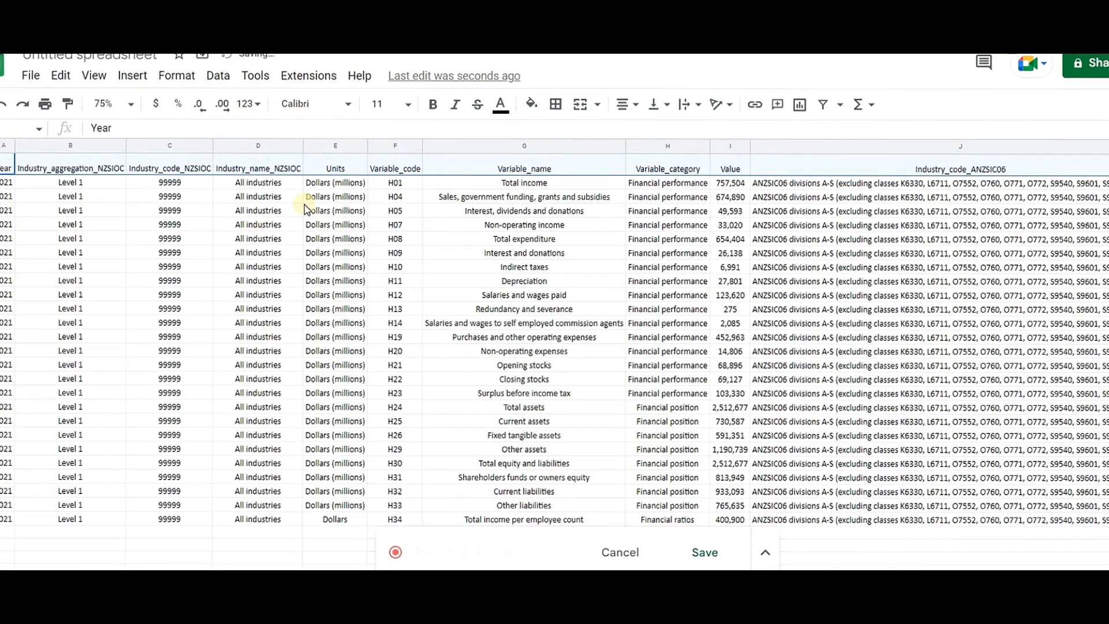
# Step: Make header row 1 slightly taller and align its text vertically to the middle
pyautogui.moveTo(1, 168); pyautogui.dragTo(2, 176)
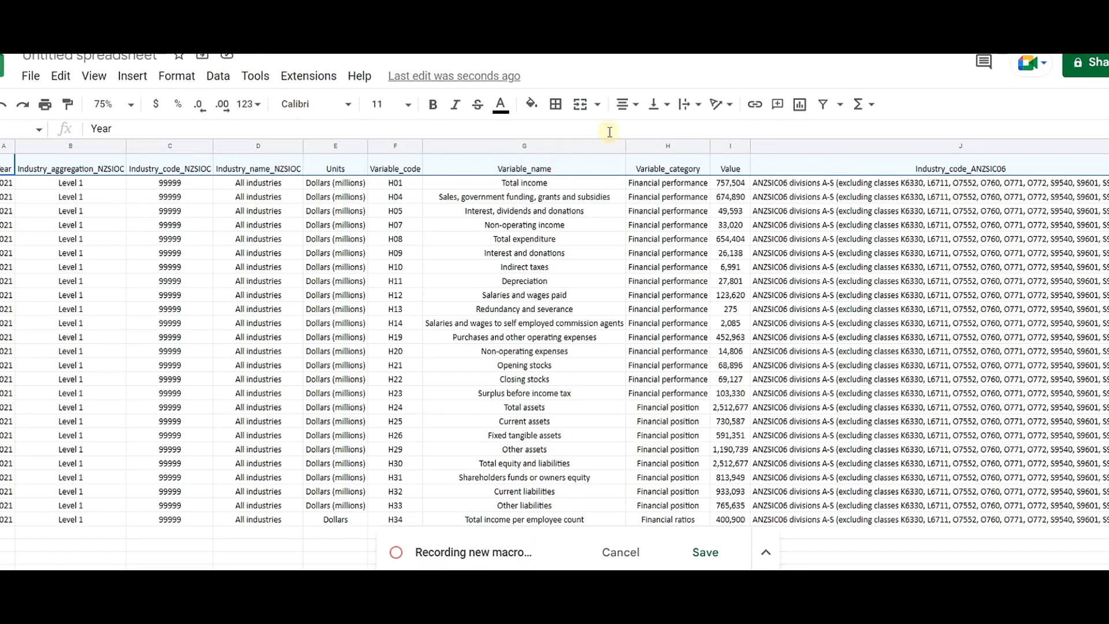
pyautogui.click(659, 104)
pyautogui.click(675, 131)
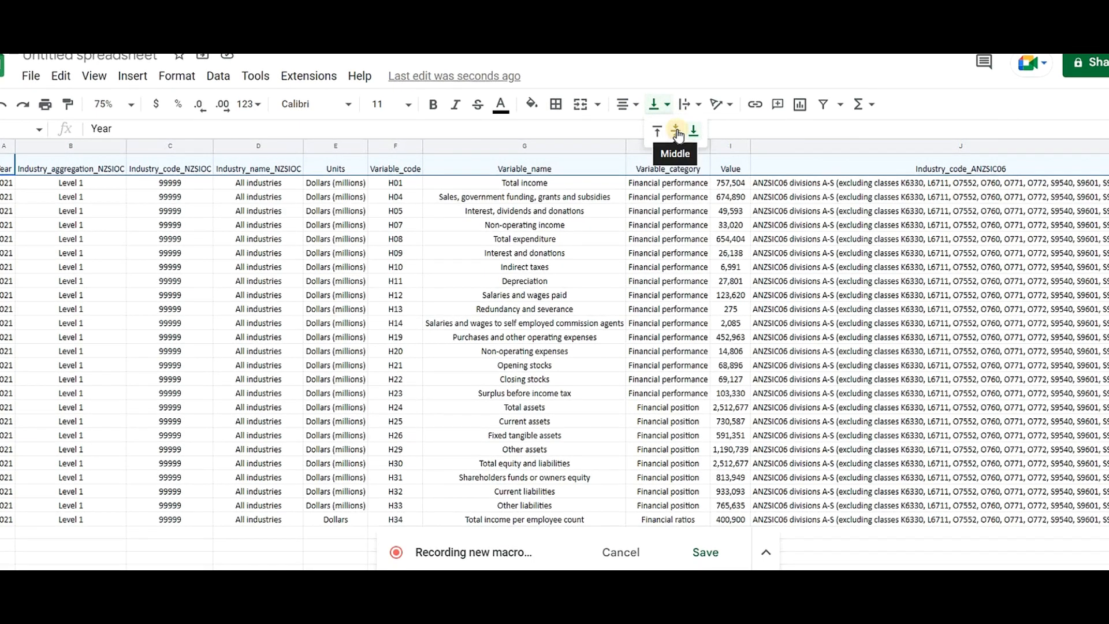
# Step: Format header row 1 as bold text in font size 12 with an orange fill
pyautogui.click(433, 105)
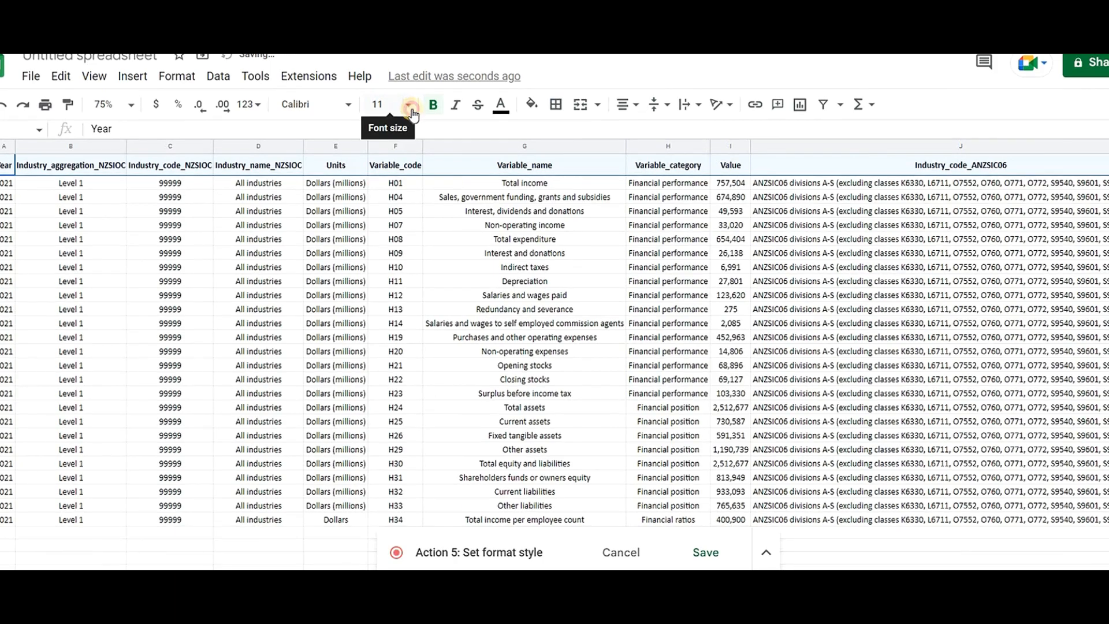
pyautogui.click(407, 104)
pyautogui.click(380, 286)
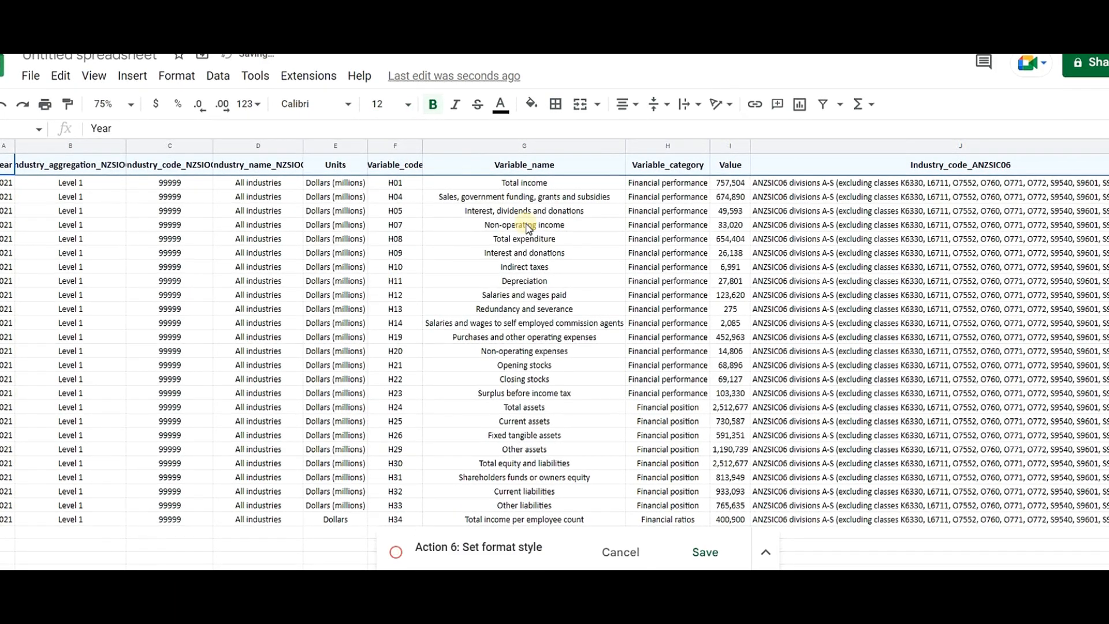
pyautogui.click(531, 106)
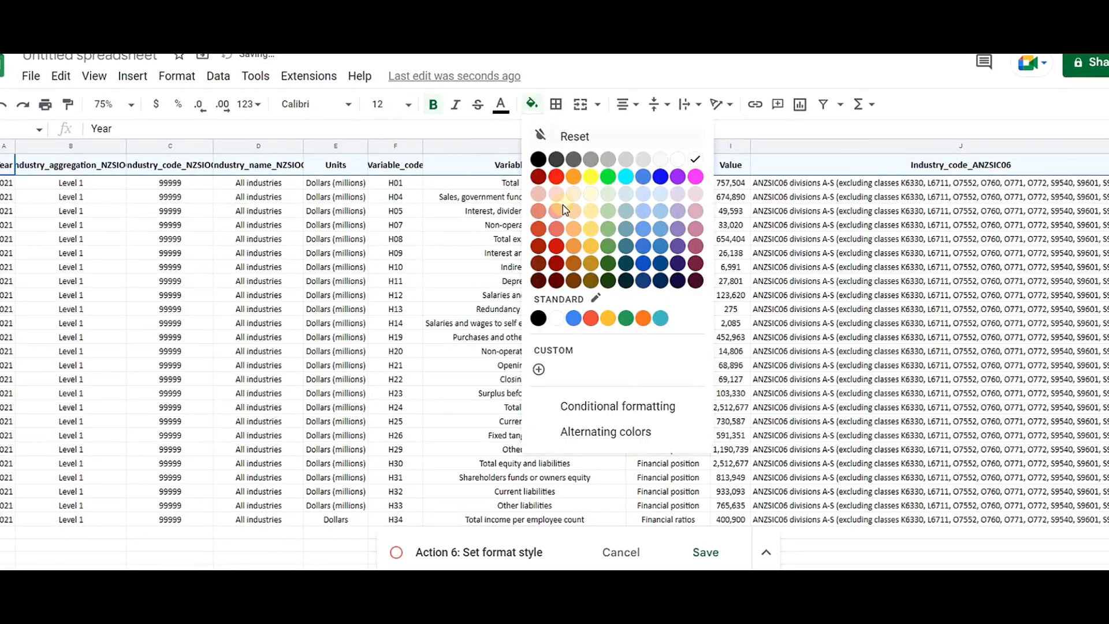
pyautogui.click(574, 247)
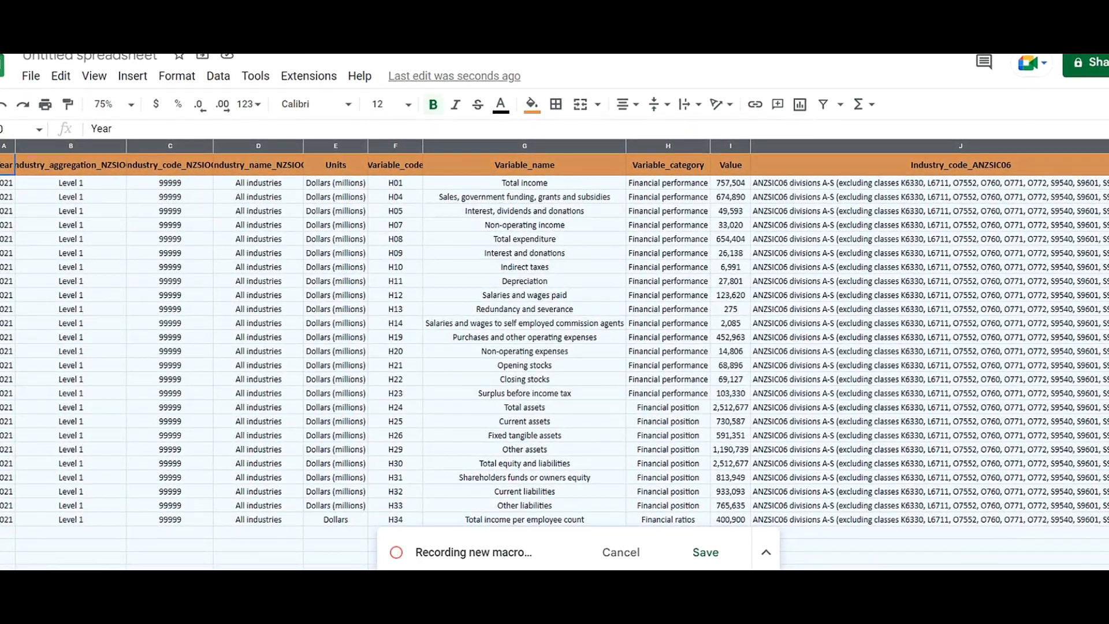
# Step: Auto-fit all column widths to the enlarged header text and clear the whole-sheet selection
pyautogui.doubleClick(132, 147)
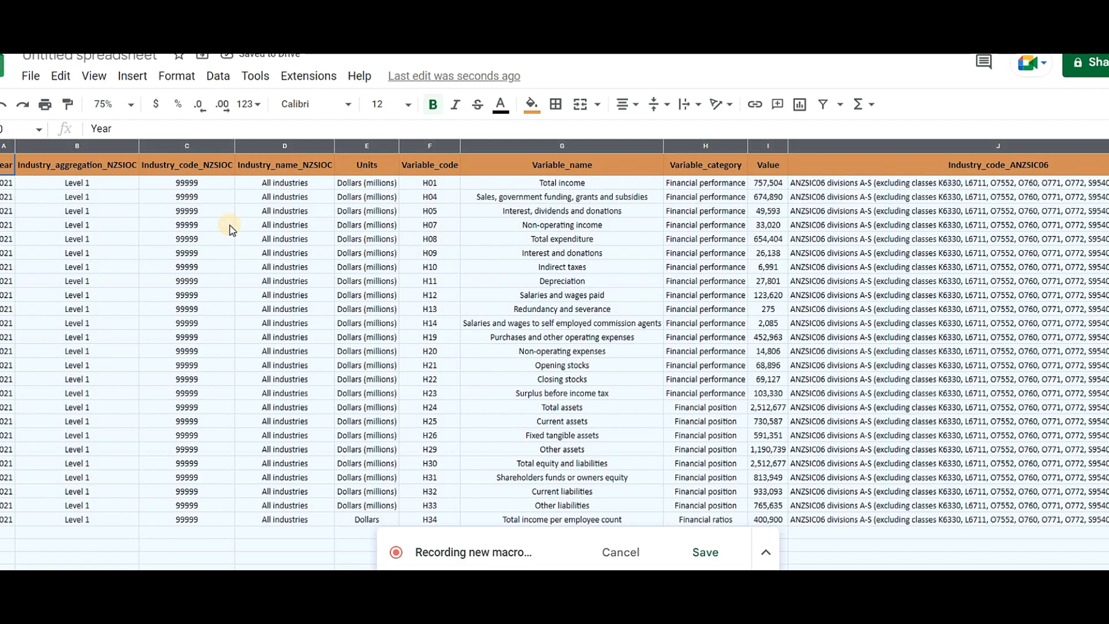
pyautogui.click(186, 182)
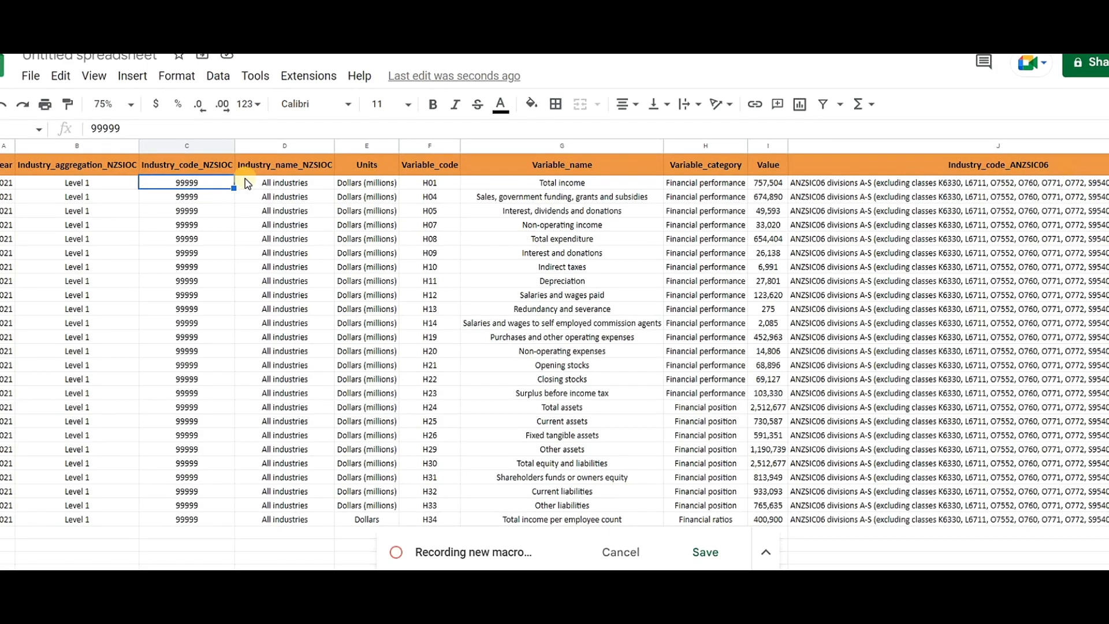
# Step: Insert a new column before the Year column and enter "Srl. No." as its header
pyautogui.click(6, 143)
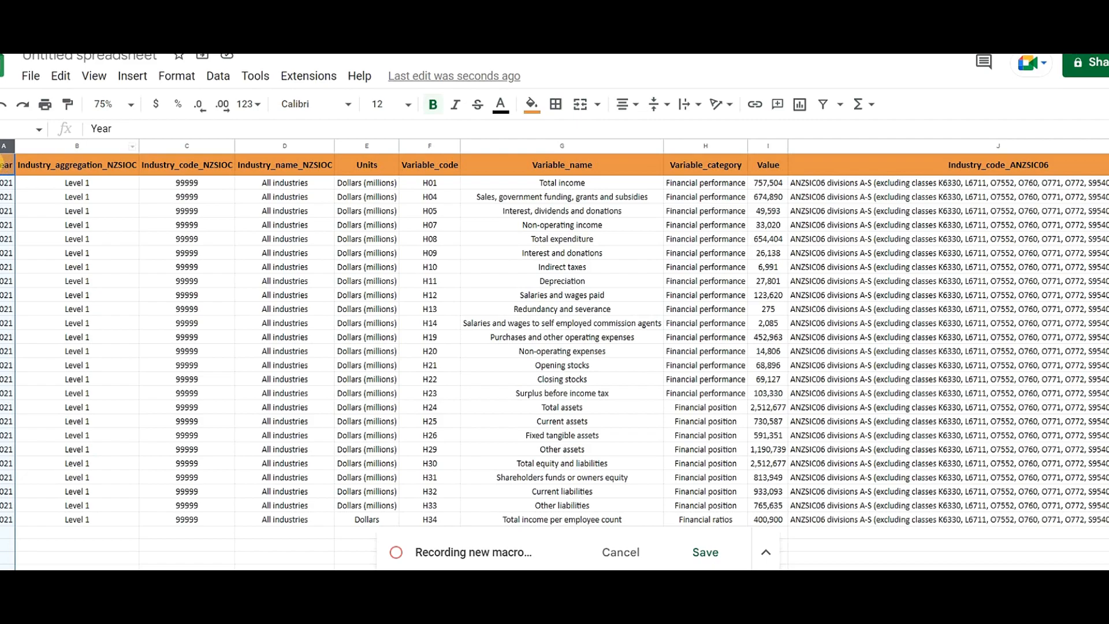
pyautogui.click(138, 80)
pyautogui.moveTo(322, 159)
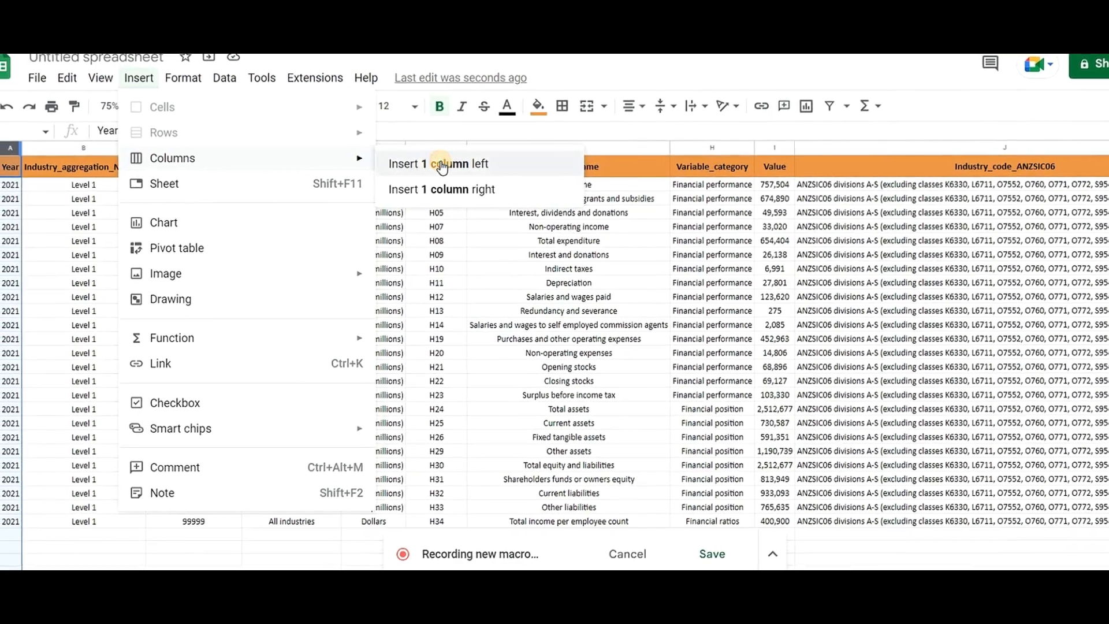
pyautogui.click(442, 163)
pyautogui.click(6, 166)
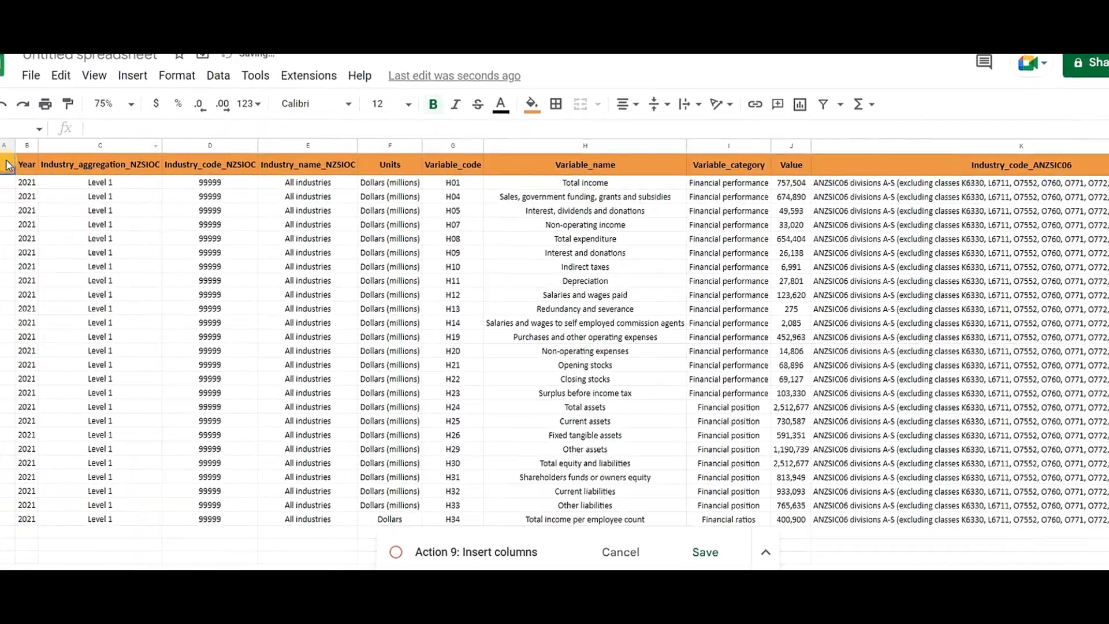
pyautogui.write('Srl')
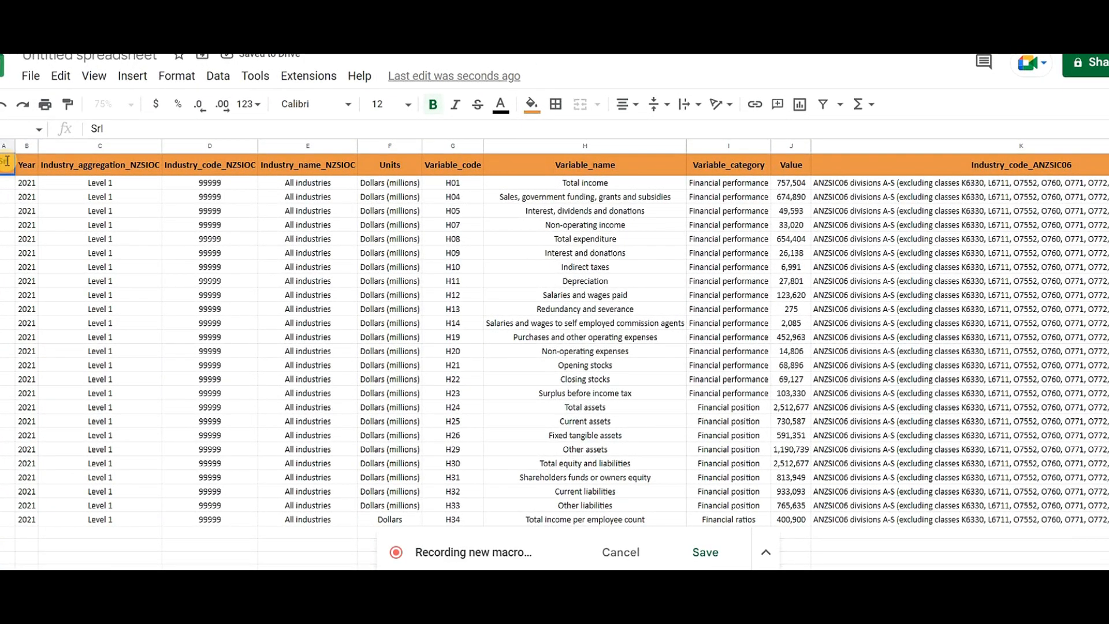
pyautogui.write('. No')
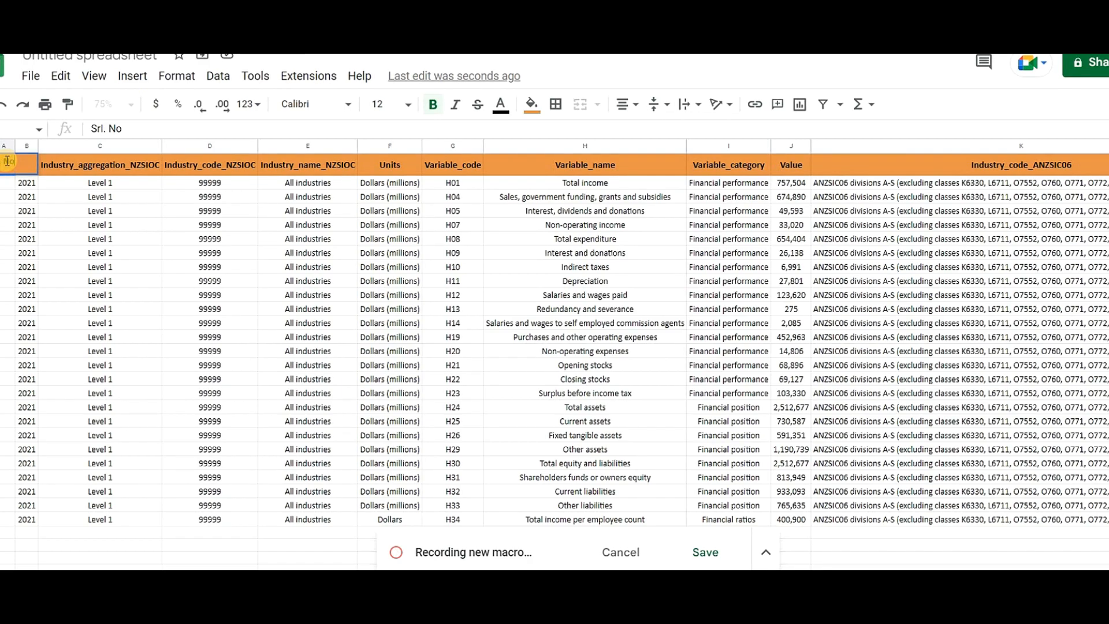
pyautogui.write('.')
pyautogui.press('Return')
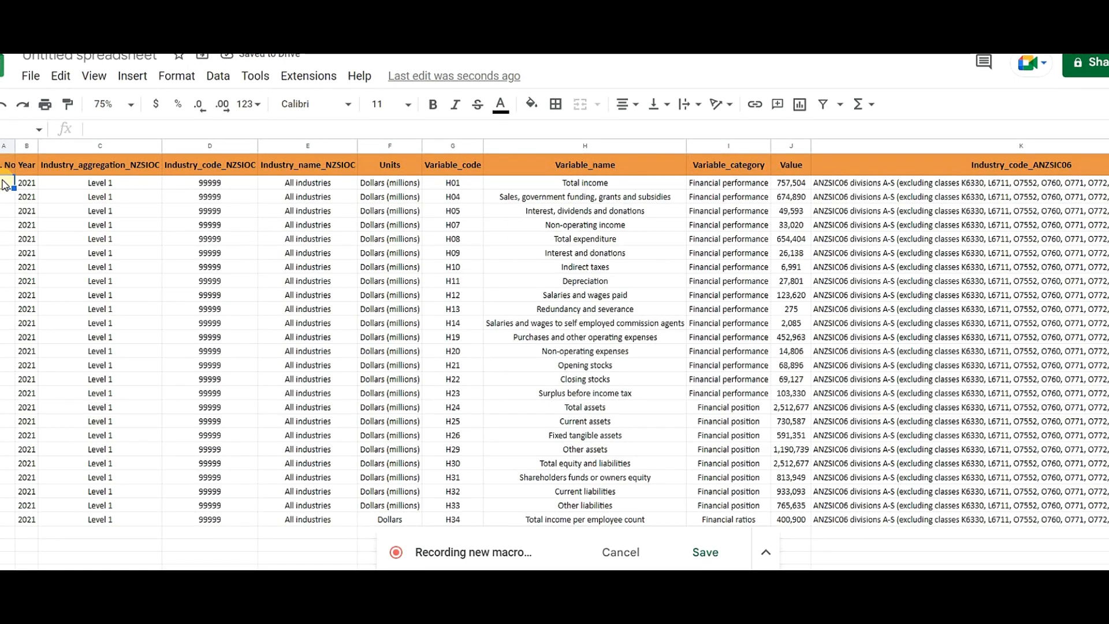
# Step: Number all data rows in column A by autofilling the series 1, 2 downward, and widen the column to fit its header
pyautogui.write('1')
pyautogui.press('Return')
pyautogui.write('2')
pyautogui.press('Return')
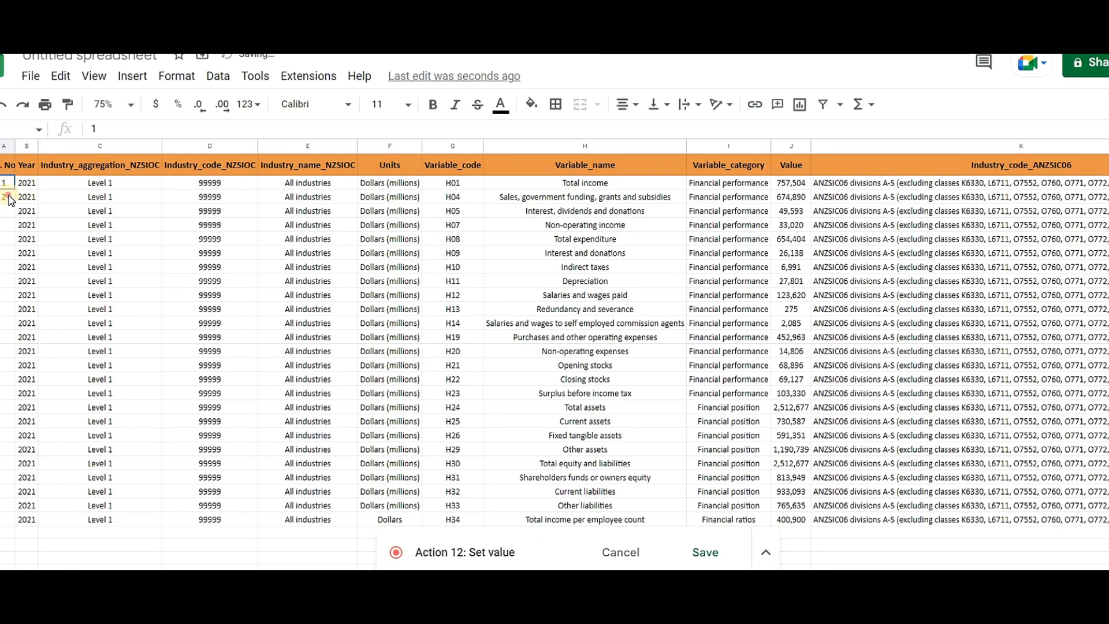
pyautogui.keyDown('shift'); pyautogui.click(8, 202); pyautogui.keyUp('shift')
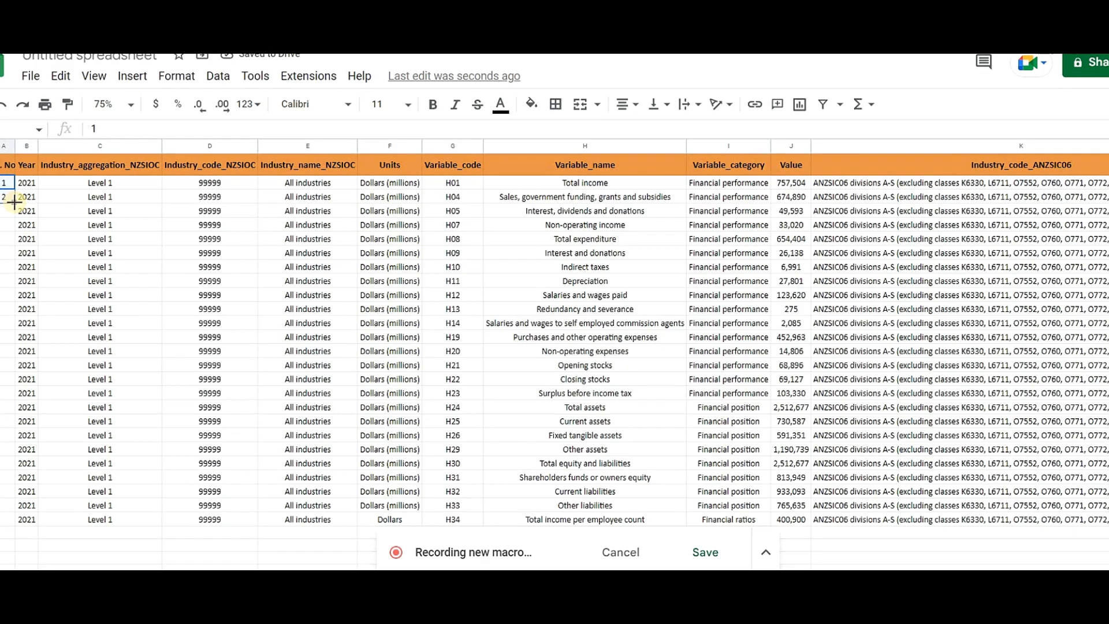
pyautogui.doubleClick(14, 203)
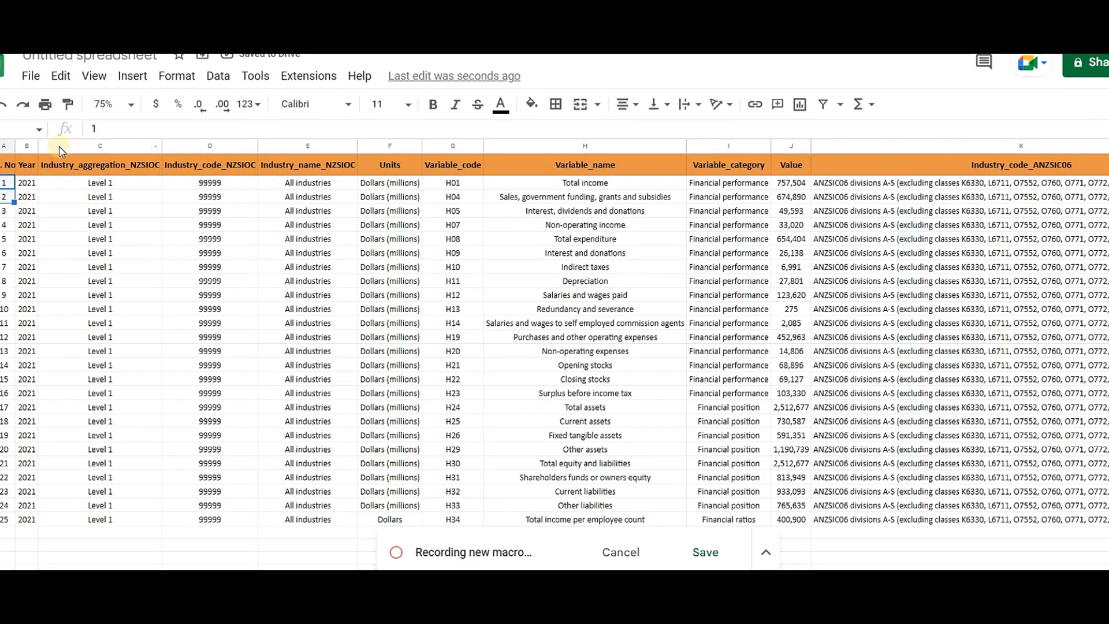
pyautogui.moveTo(15, 143); pyautogui.dragTo(21, 143)
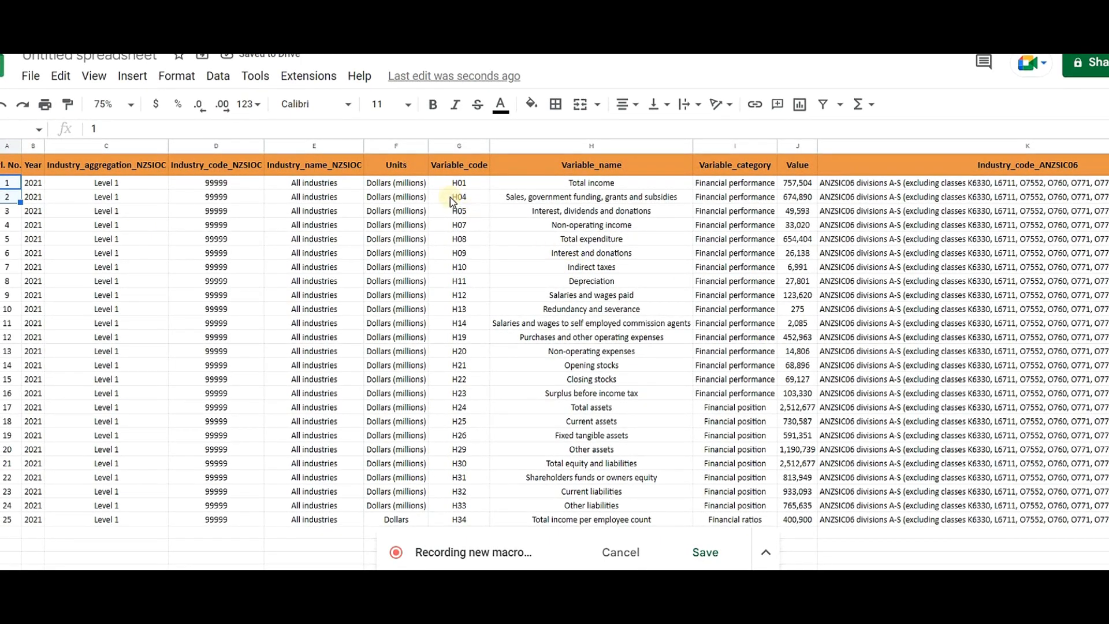
# Step: Delete the Units column and the Industry_code_NZSIOC column
pyautogui.click(396, 149)
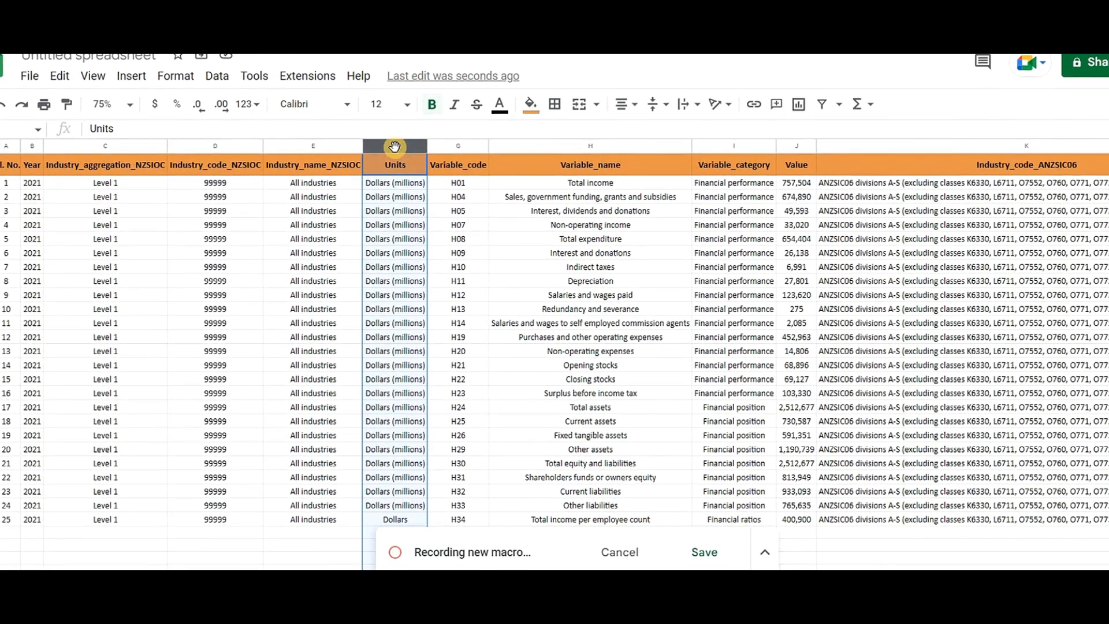
pyautogui.rightClick(397, 151)
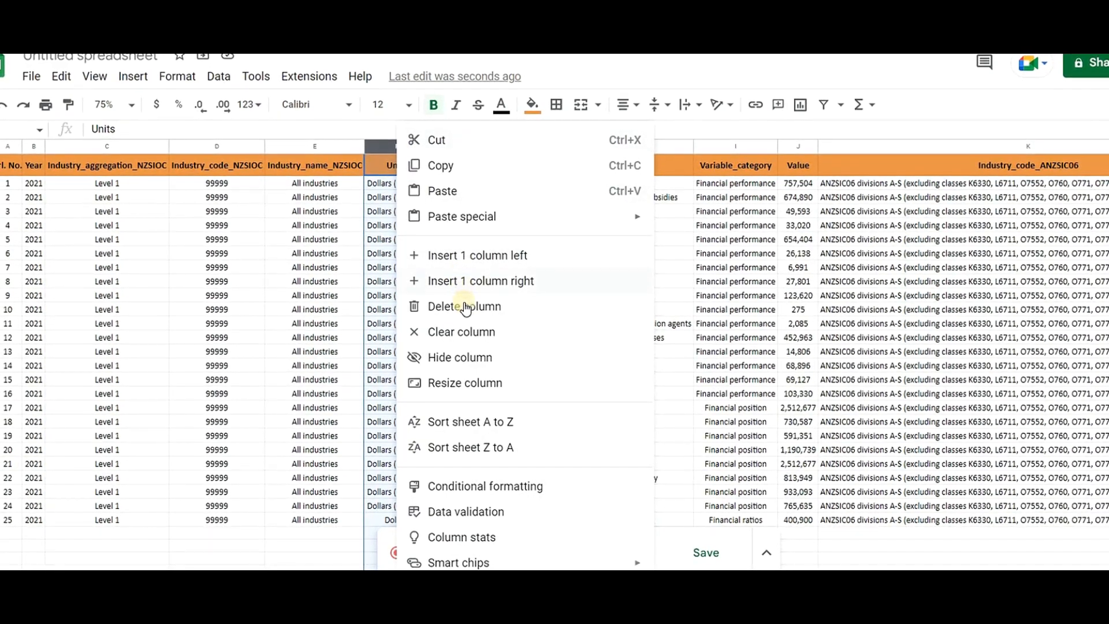
pyautogui.click(468, 309)
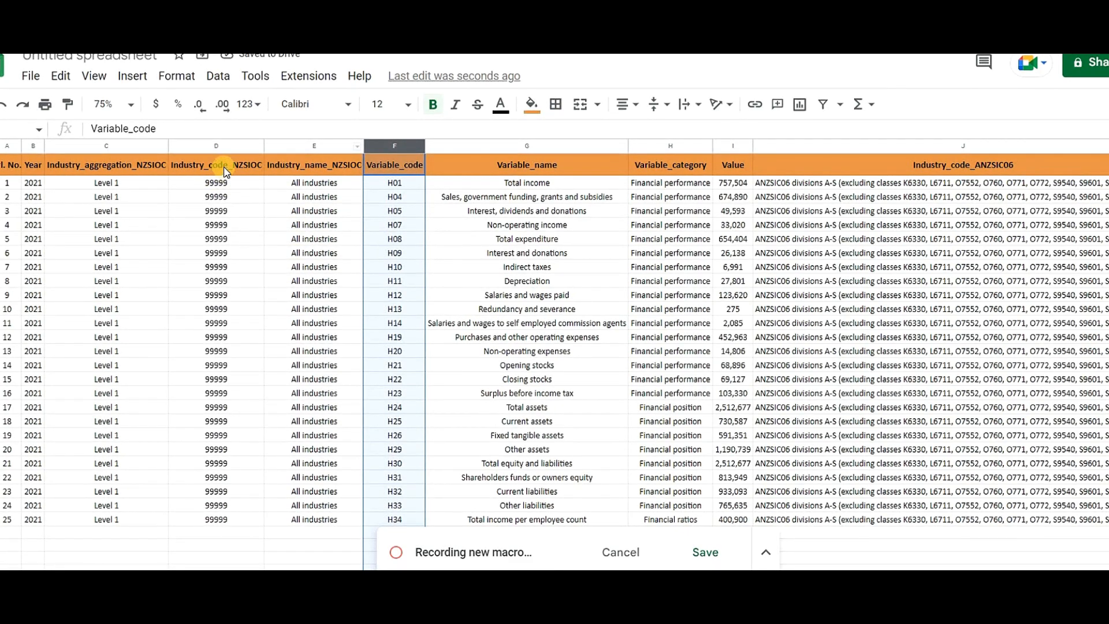
pyautogui.click(223, 144)
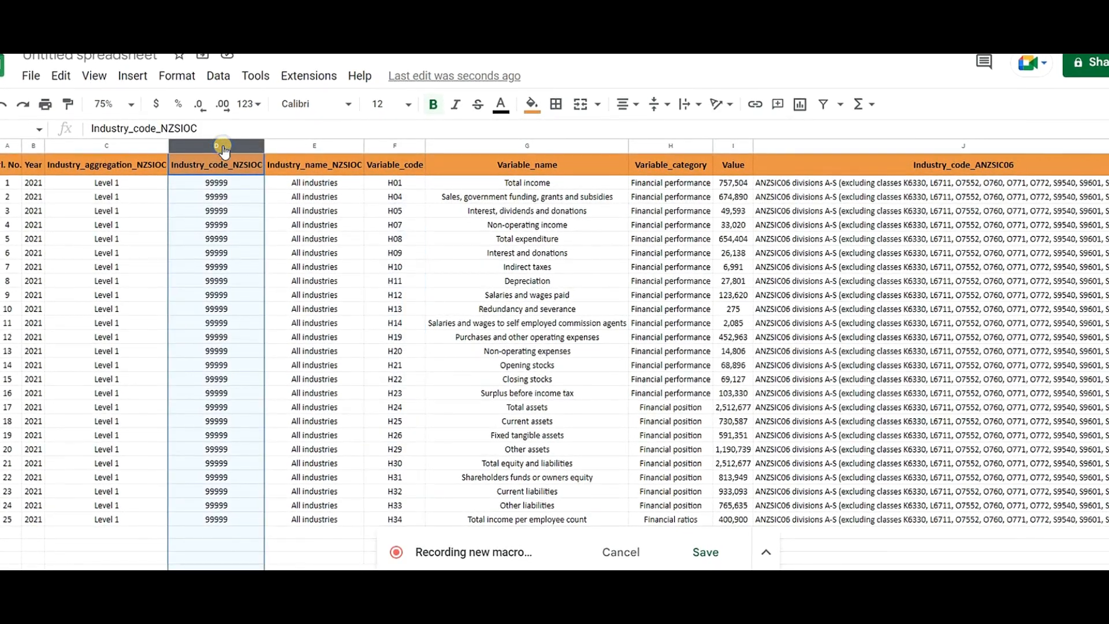
pyautogui.rightClick(223, 144)
pyautogui.click(313, 307)
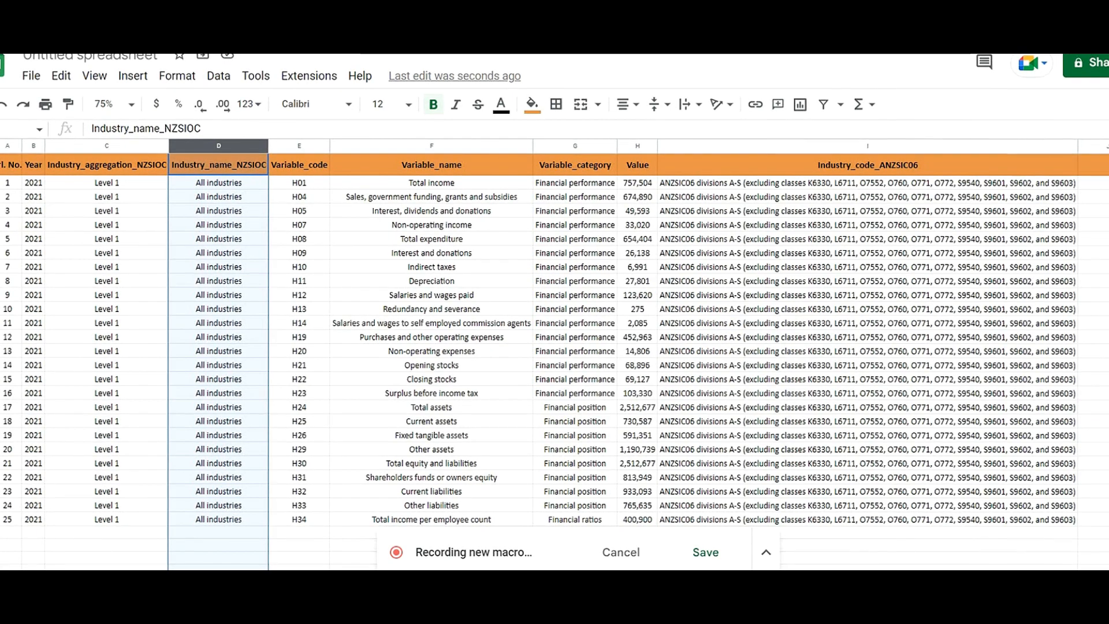
# Step: Freeze the first row so the headers stay in view, and check it against the data below
pyautogui.click(11, 165)
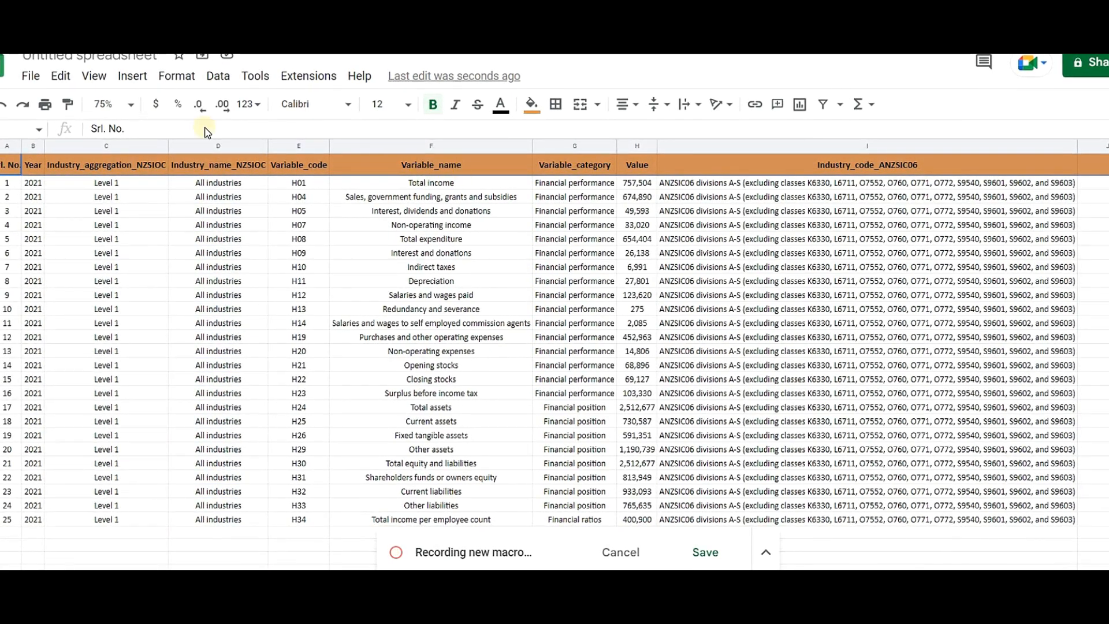
pyautogui.click(96, 76)
pyautogui.moveTo(120, 130)
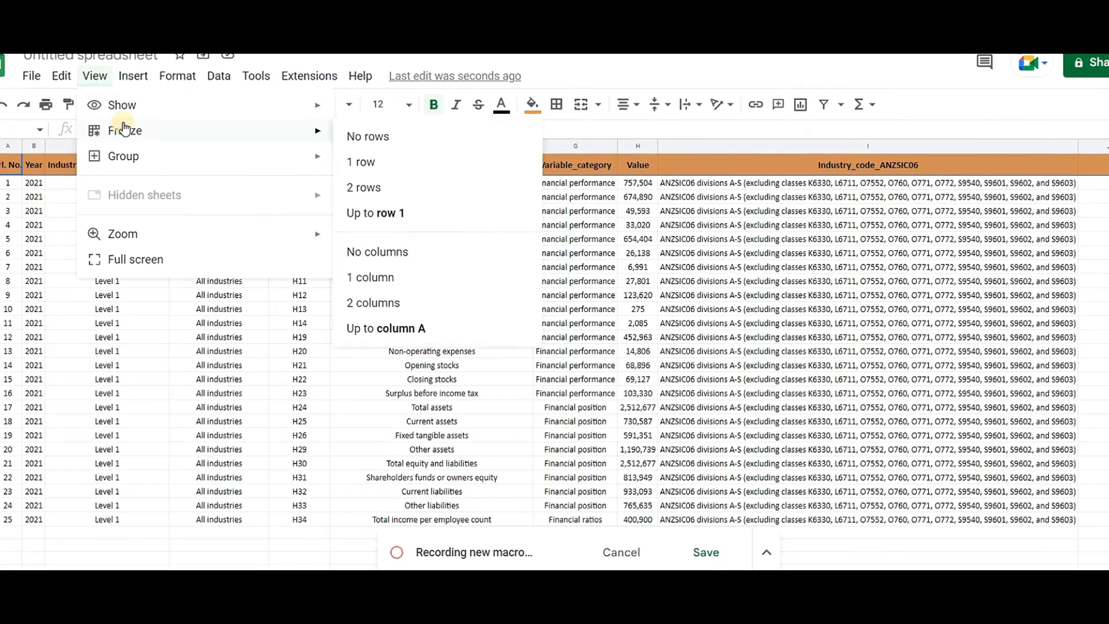
pyautogui.click(379, 165)
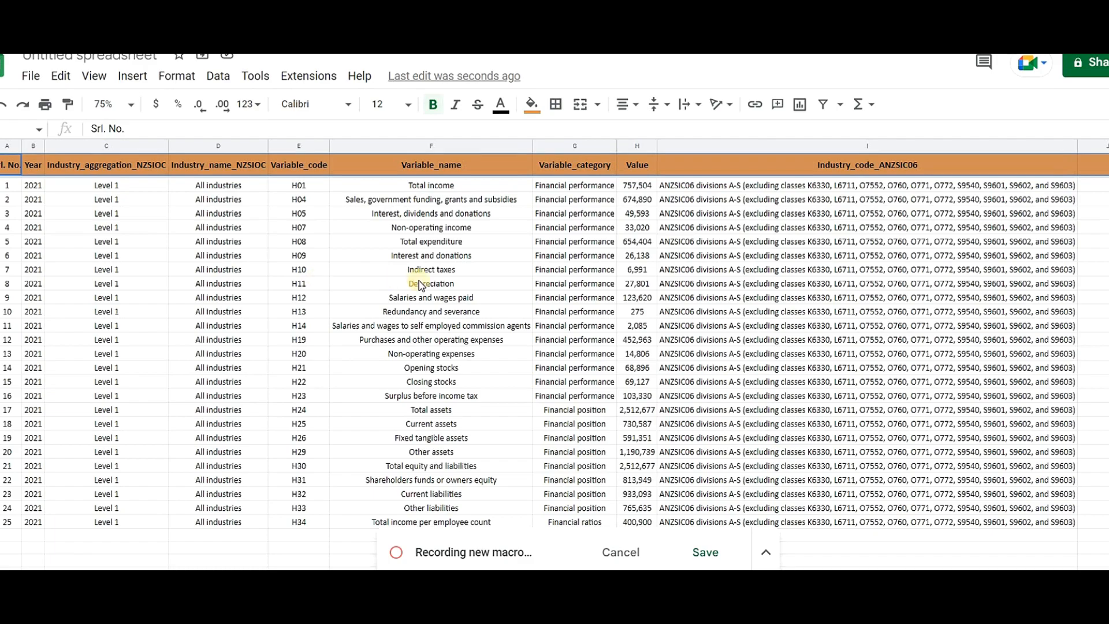
pyautogui.scroll(-3, 645, 386)
pyautogui.scroll(3, 643, 383)
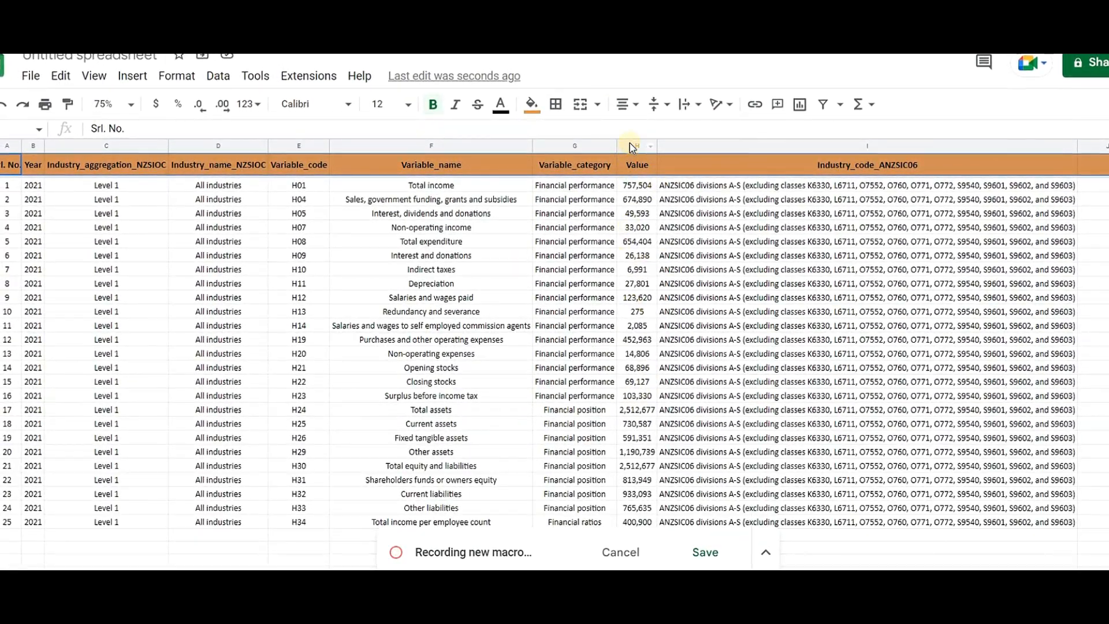
# Step: Format the Value column as Currency and widen it to fit the amounts
pyautogui.click(629, 141)
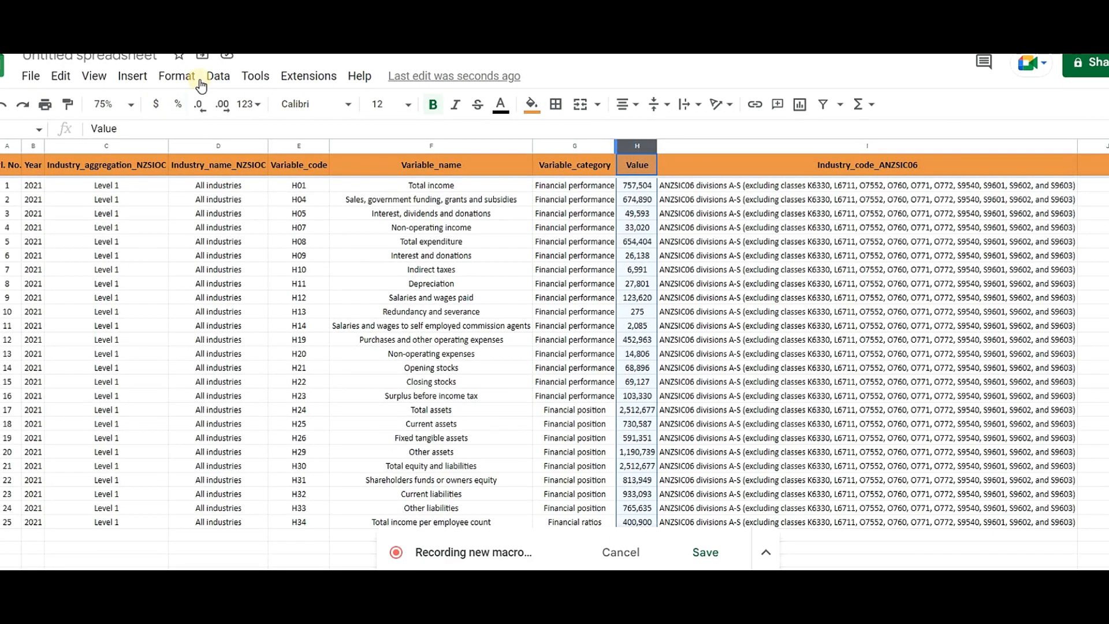
pyautogui.click(180, 78)
pyautogui.moveTo(227, 142)
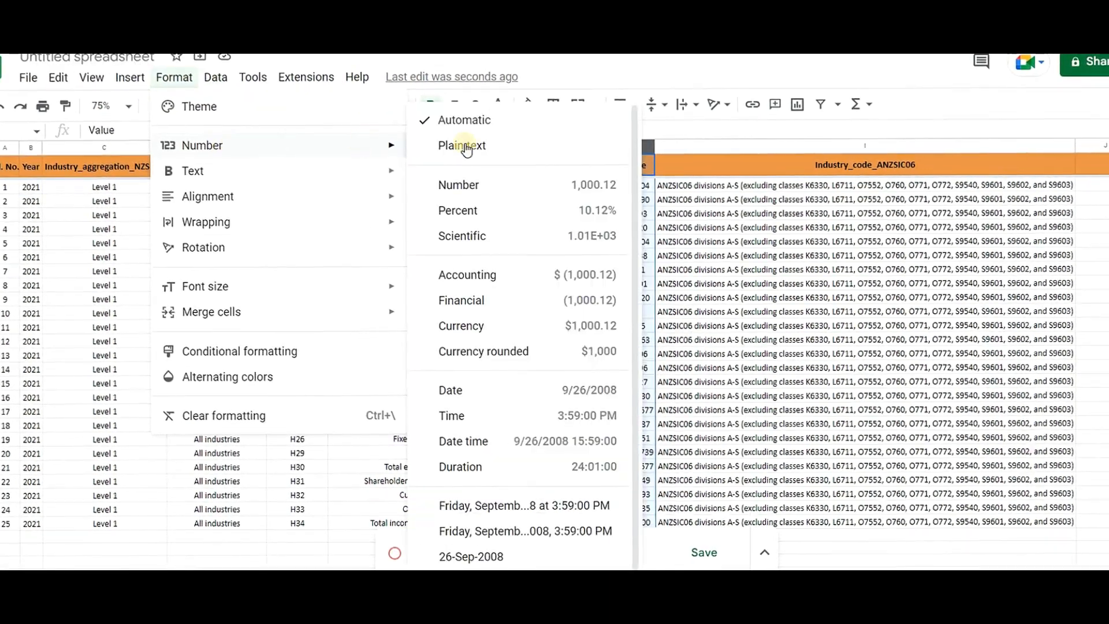
pyautogui.click(475, 325)
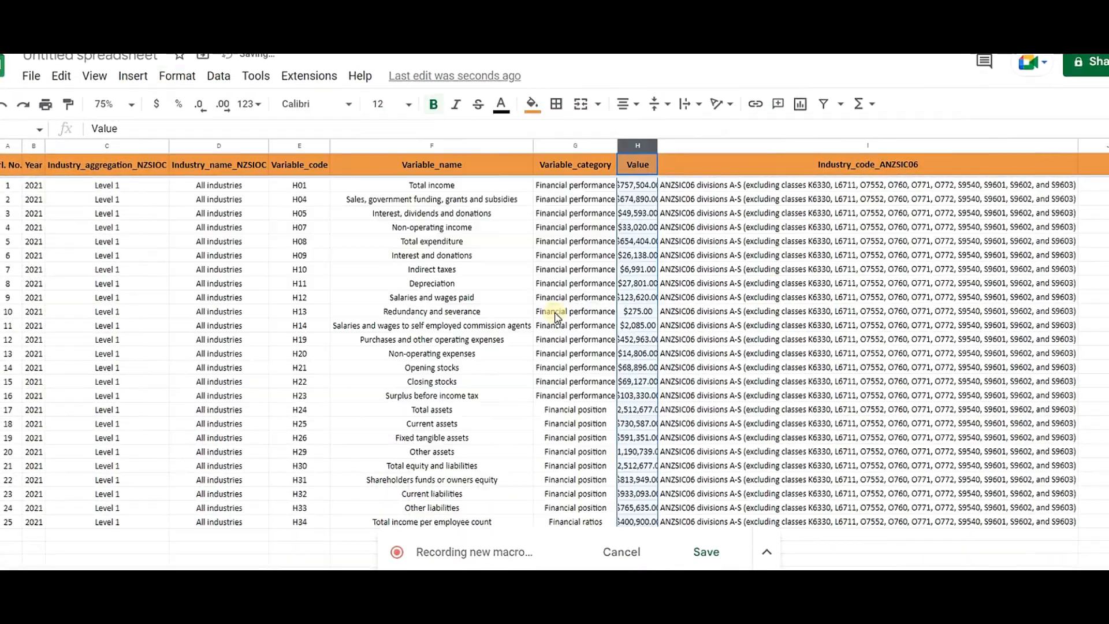
pyautogui.moveTo(658, 144); pyautogui.dragTo(670, 144)
# Step: Total the Value column with =SUM(H2:H26) in the cell below the last amount, and widen the column to fit the total
pyautogui.scroll(-5, 670, 346)
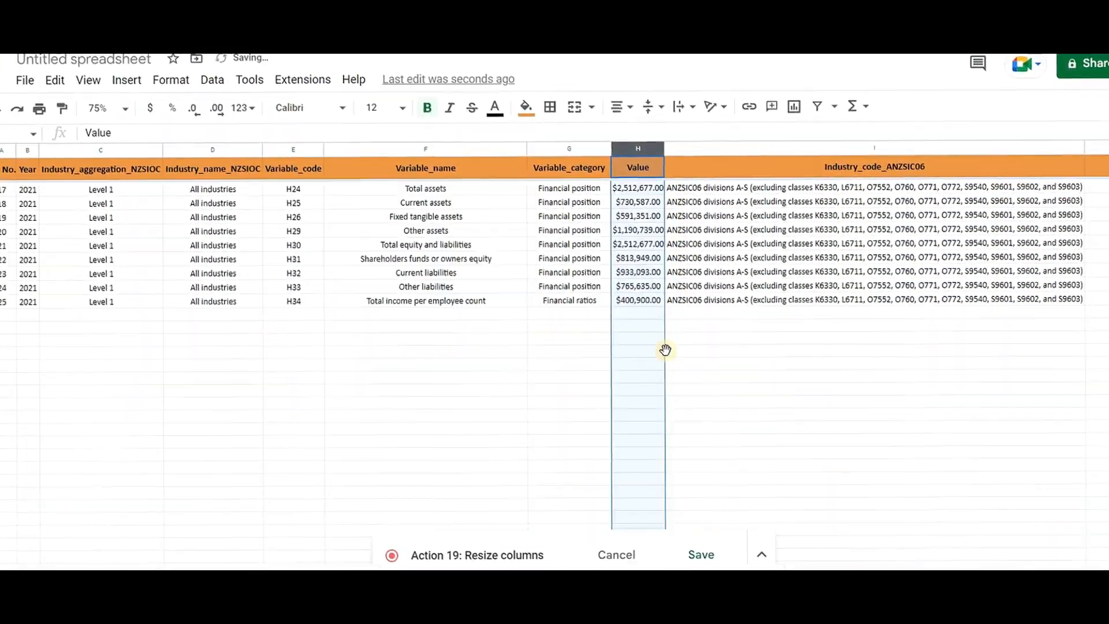
pyautogui.click(636, 319)
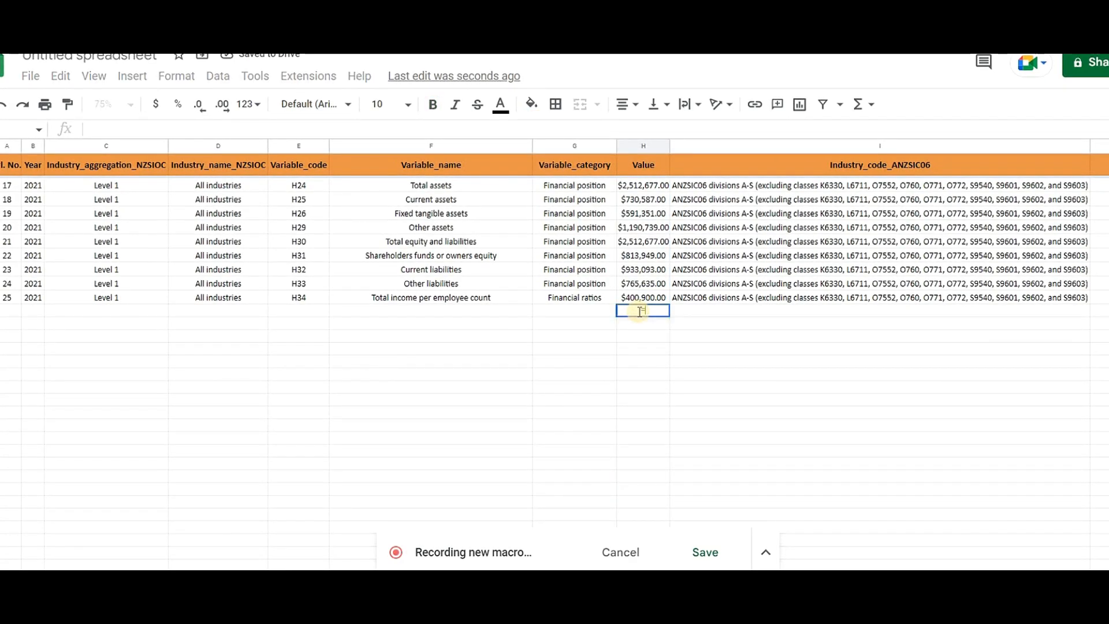
pyautogui.write('=su')
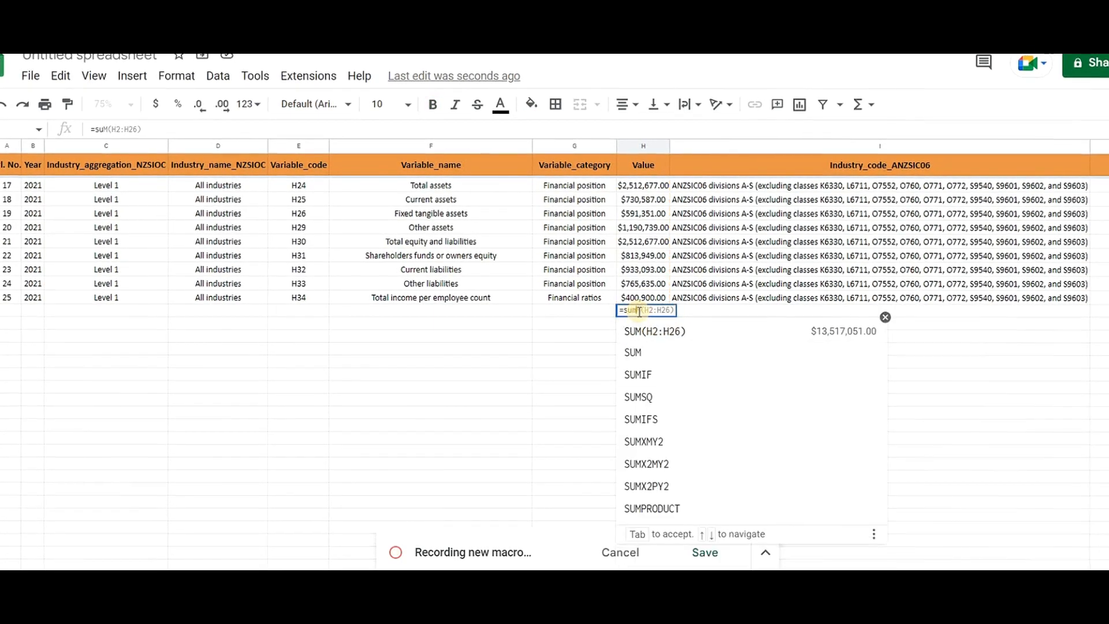
pyautogui.write('m')
pyautogui.press('Tab')
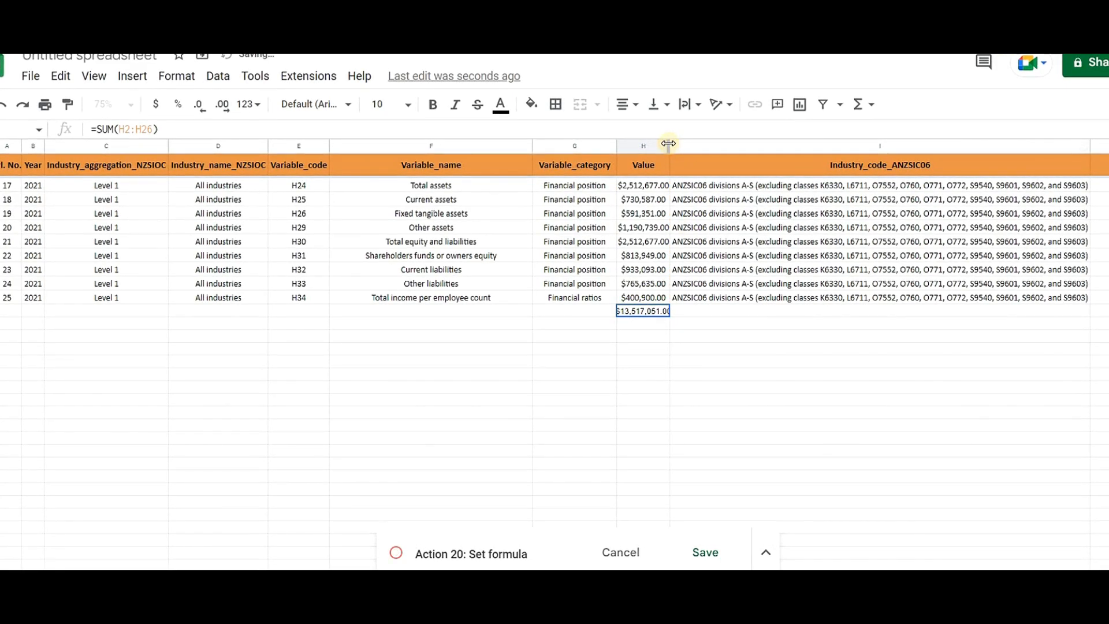
pyautogui.moveTo(668, 144); pyautogui.dragTo(688, 346)
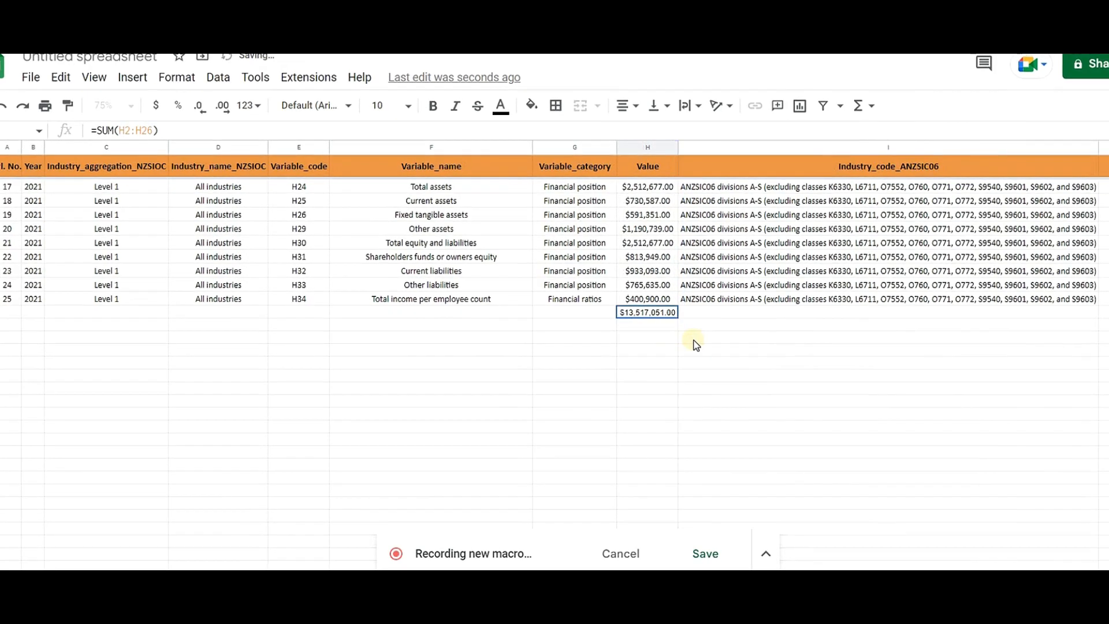
# Step: Apply all borders to the table from the Srl. No. header through the last Industry_code_ANZSIC06 data row, excluding the total
pyautogui.scroll(5, 696, 345)
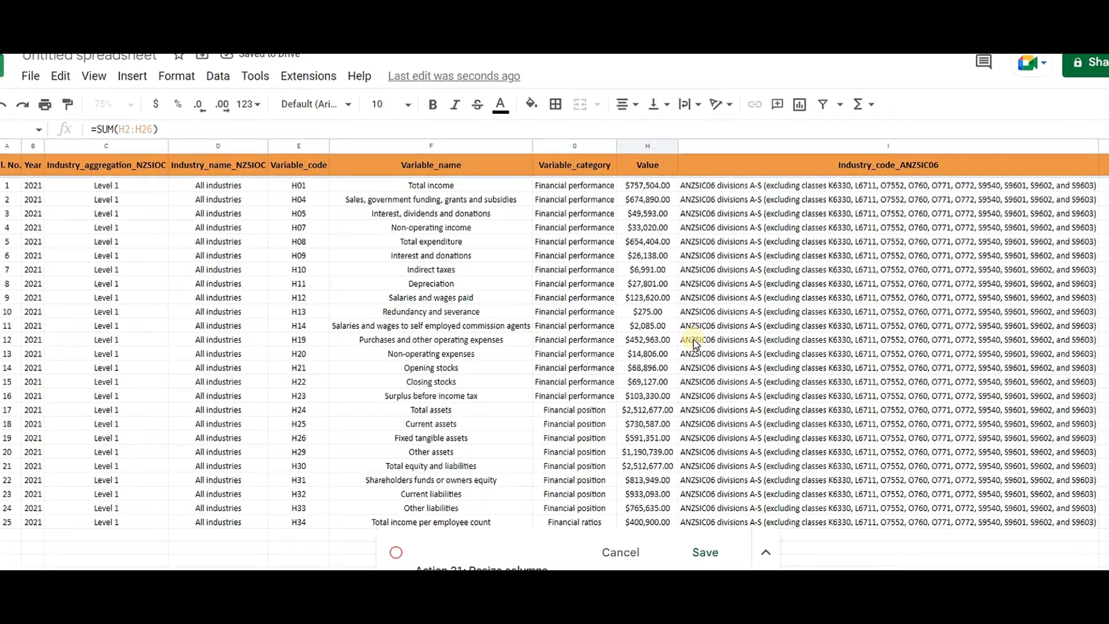
pyautogui.hotkey('ctrl', 'Home')
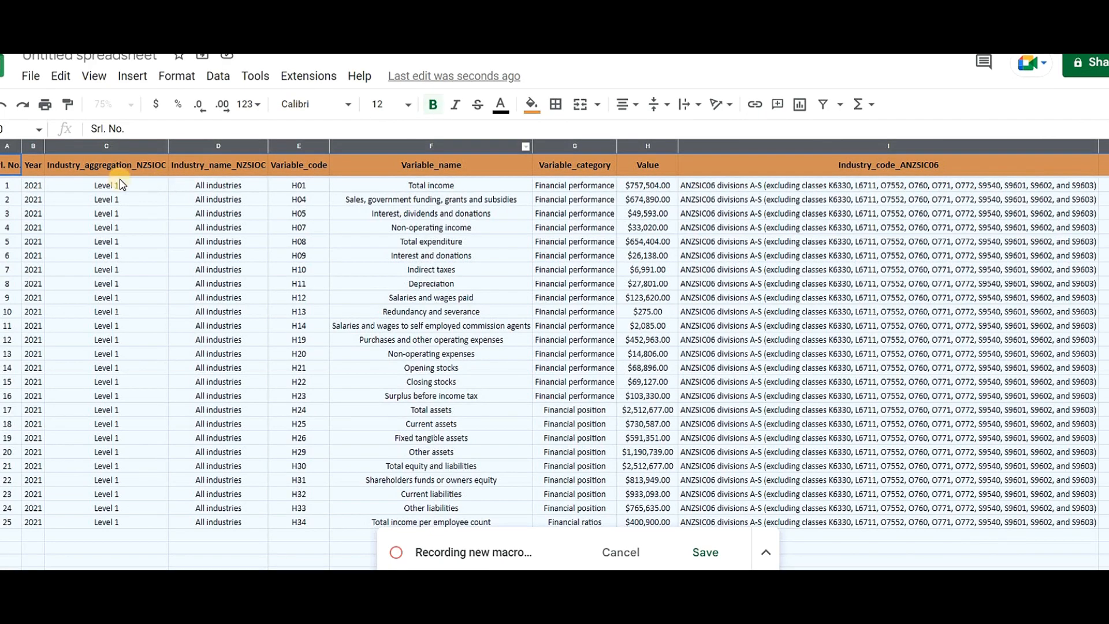
pyautogui.press('Down')
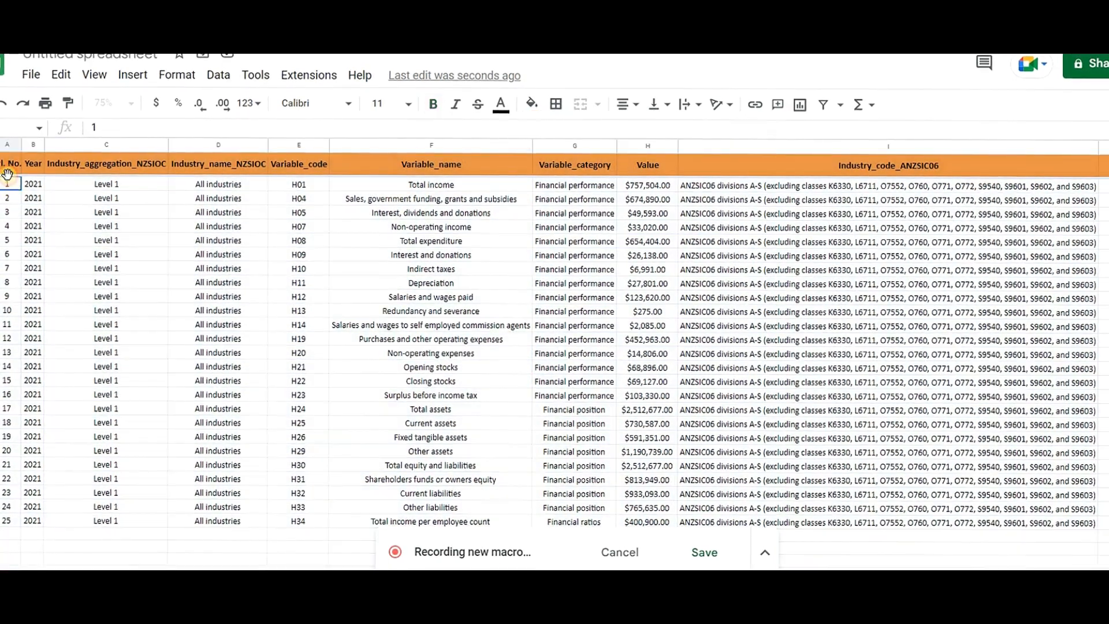
pyautogui.moveTo(10, 167); pyautogui.dragTo(1078, 522)
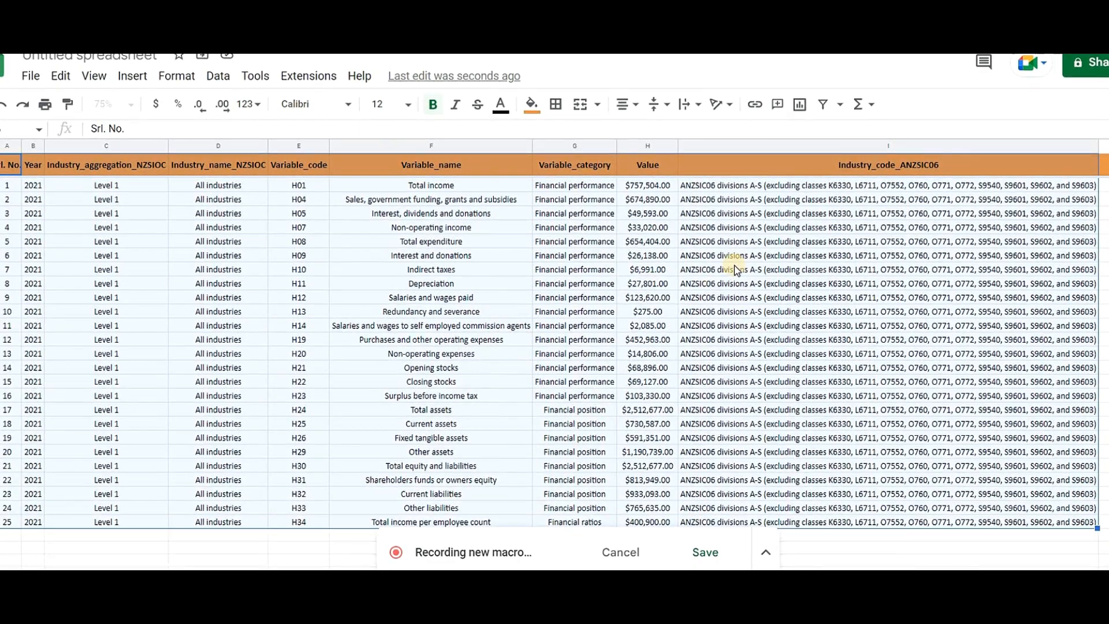
pyautogui.click(556, 104)
pyautogui.click(566, 135)
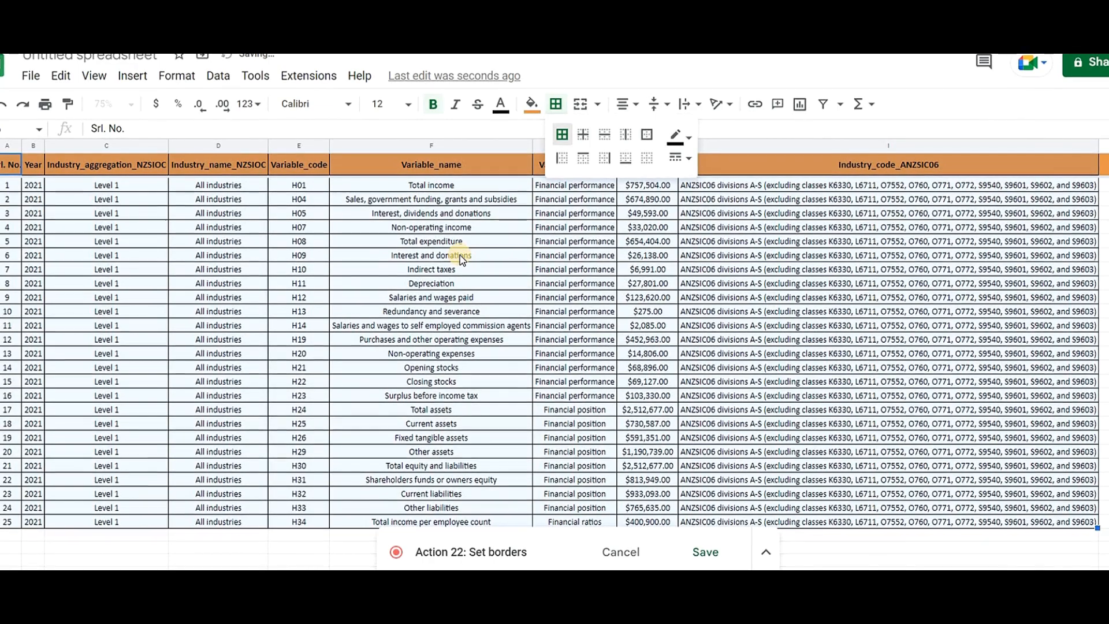
# Step: Make the Value column total below the last amount bold and fill its cell with green
pyautogui.scroll(-3, 646, 425)
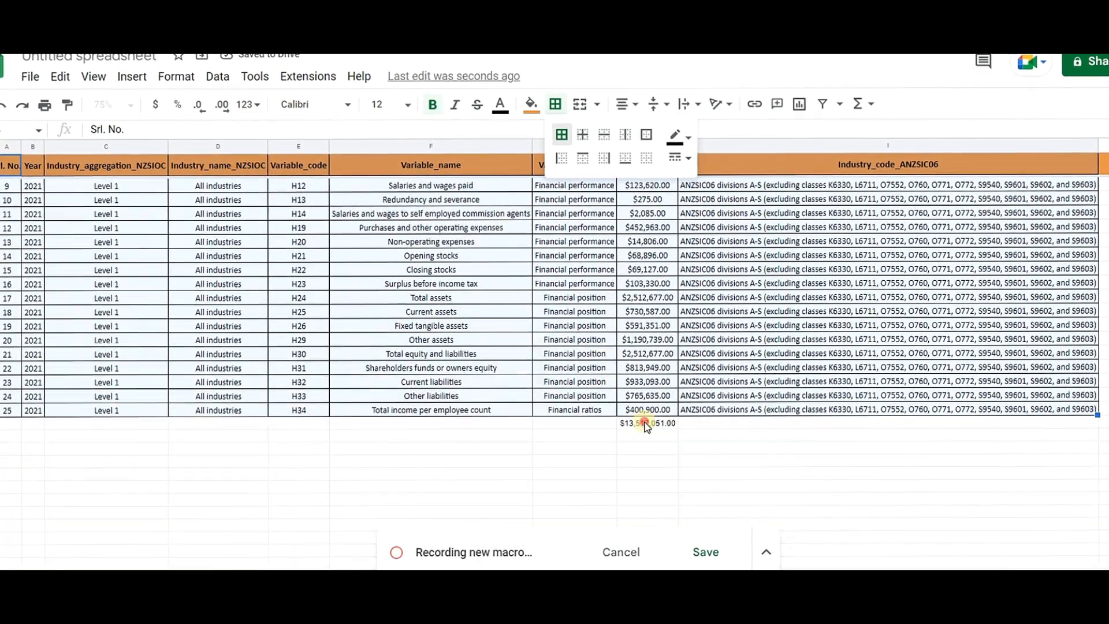
pyautogui.click(646, 425)
pyautogui.click(431, 106)
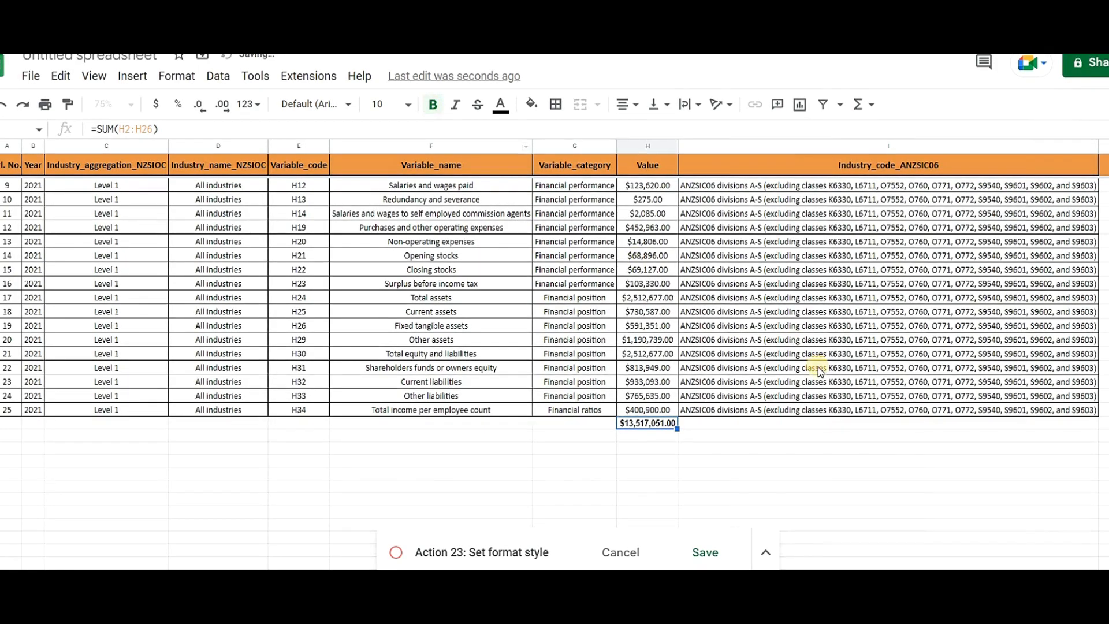
pyautogui.click(530, 105)
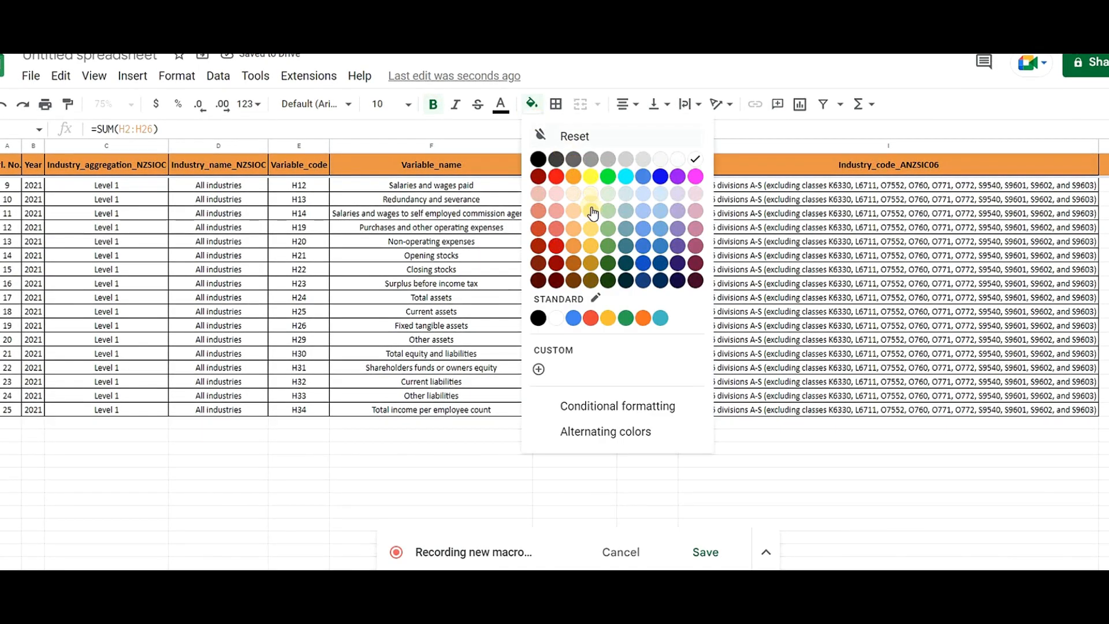
pyautogui.click(607, 232)
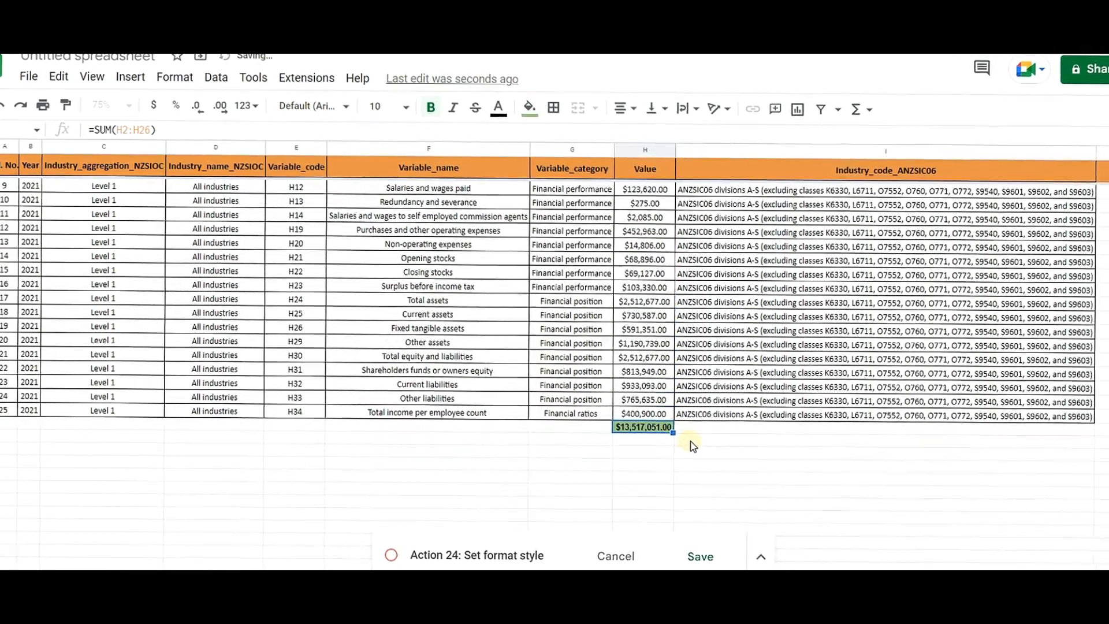
# Step: Finish the macro recording and save it under the name automation, without a shortcut number
pyautogui.scroll(3, 694, 447)
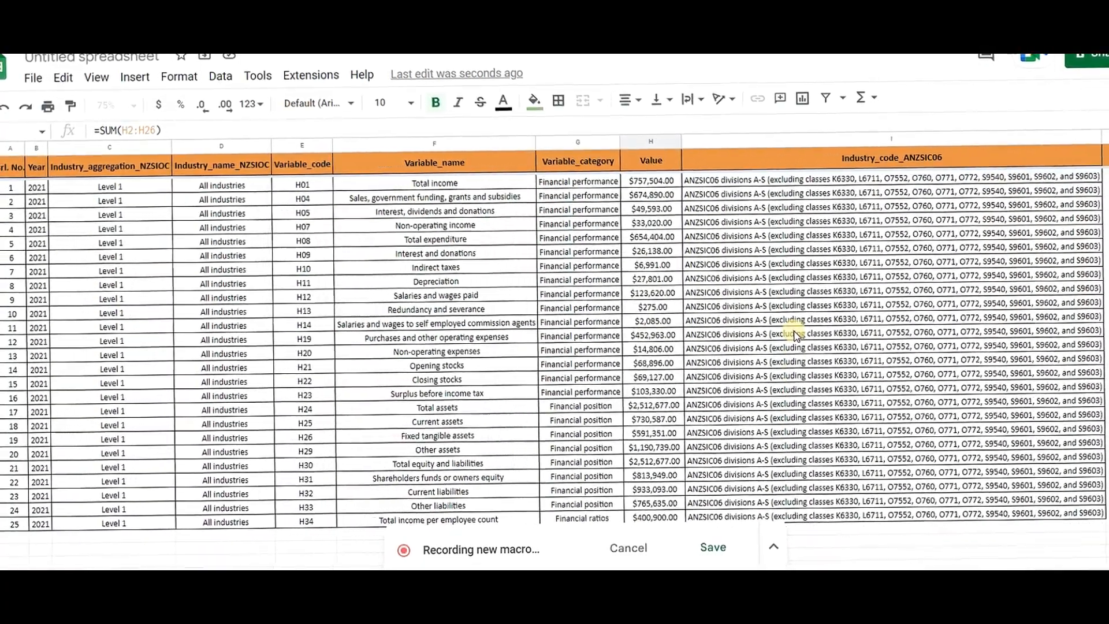
pyautogui.scroll(-3, 792, 341)
pyautogui.scroll(3, 787, 345)
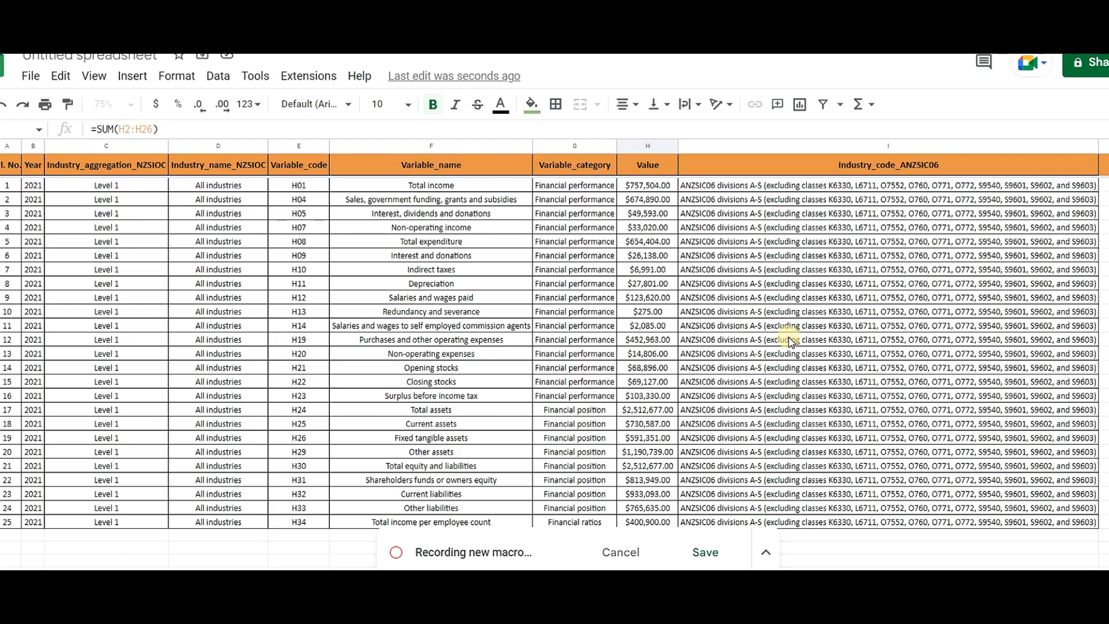
pyautogui.click(703, 554)
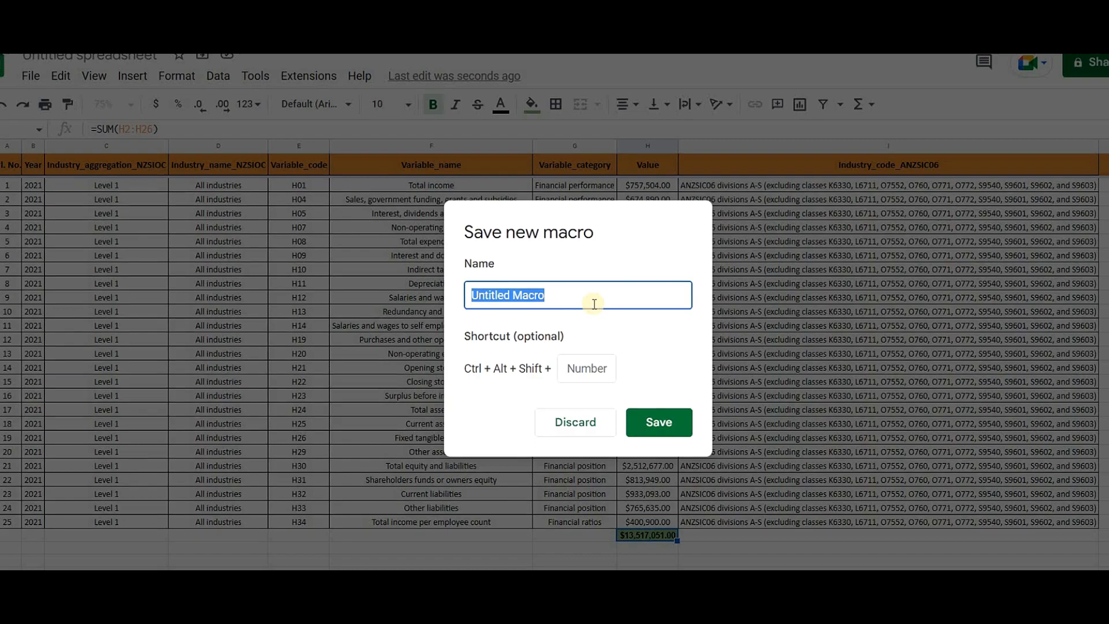
pyautogui.press('BackSpace')
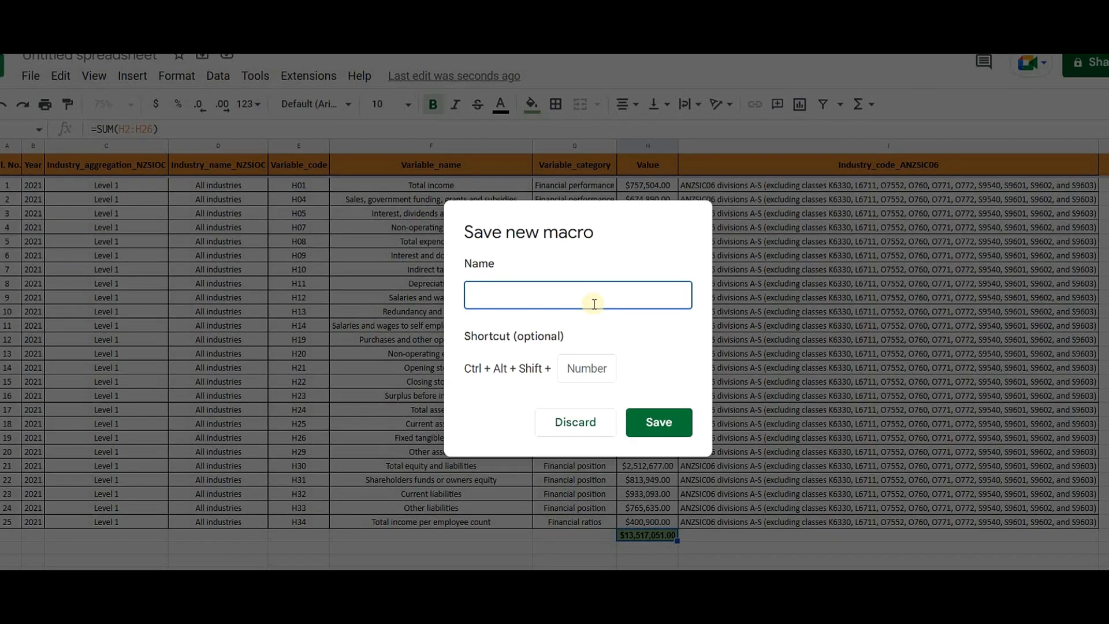
pyautogui.write('automation')
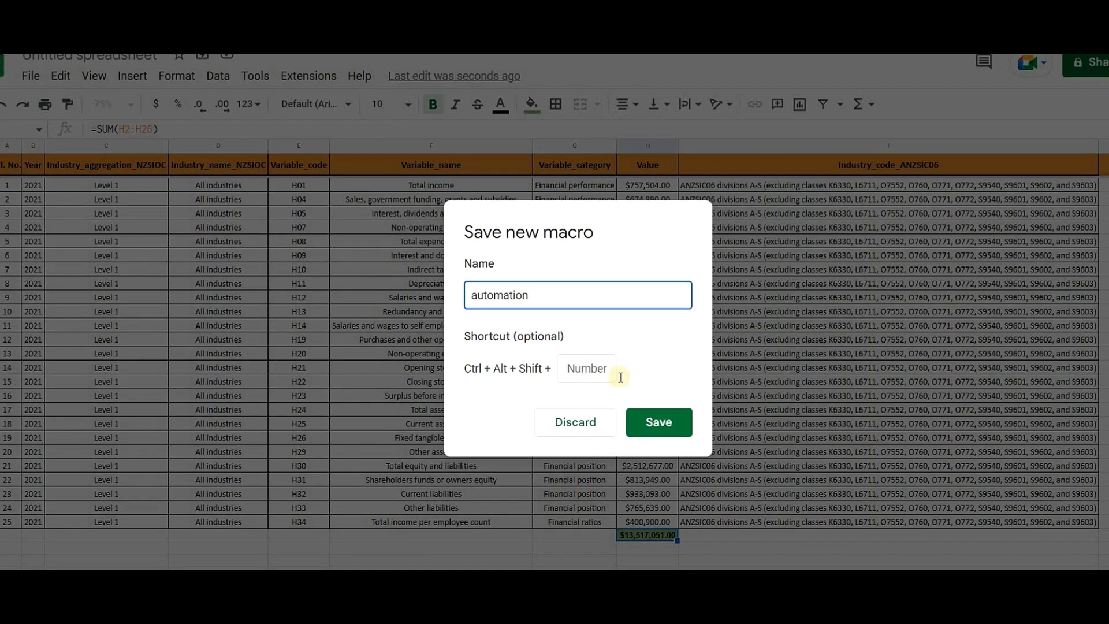
pyautogui.click(646, 423)
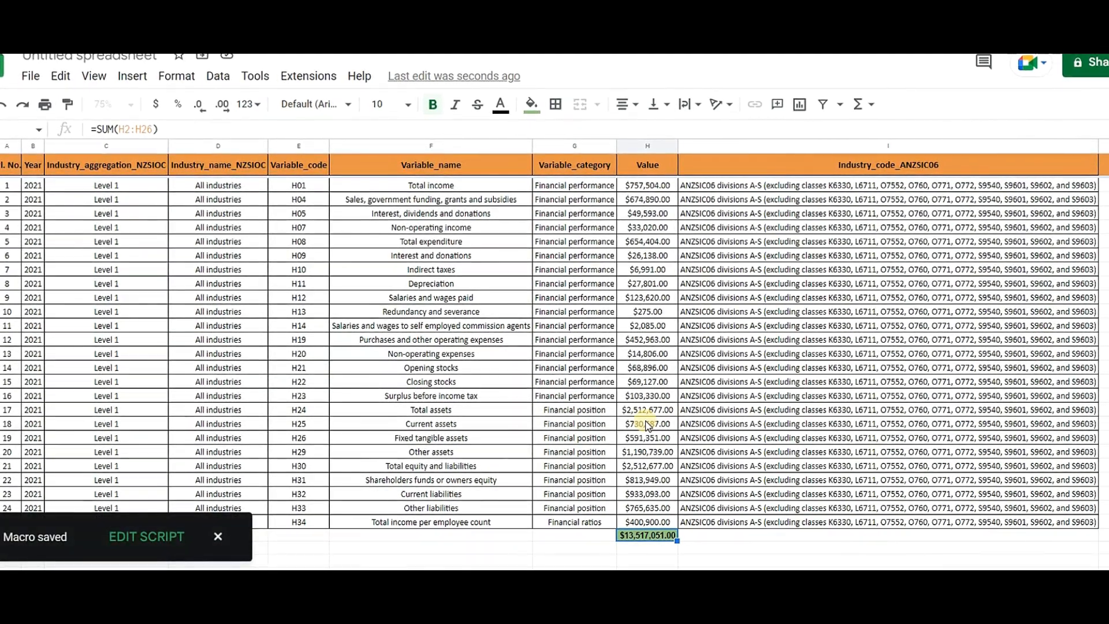
# Step: Open the saved macro's script in Apps Script and look through the code of the automation function
pyautogui.click(159, 539)
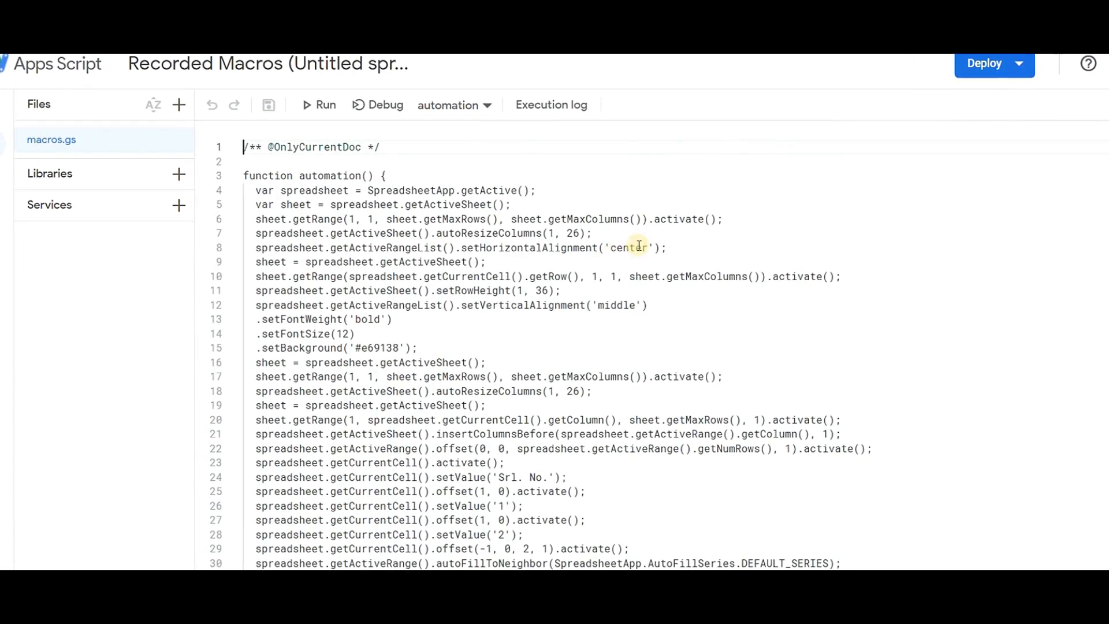
pyautogui.scroll(-4, 687, 453)
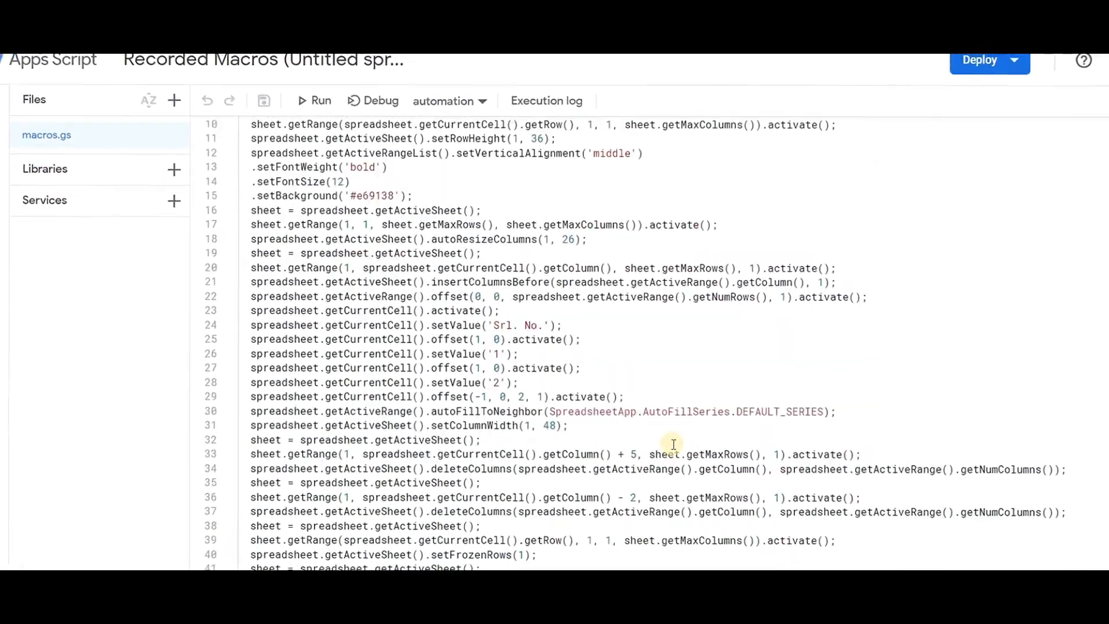
pyautogui.scroll(5, 687, 452)
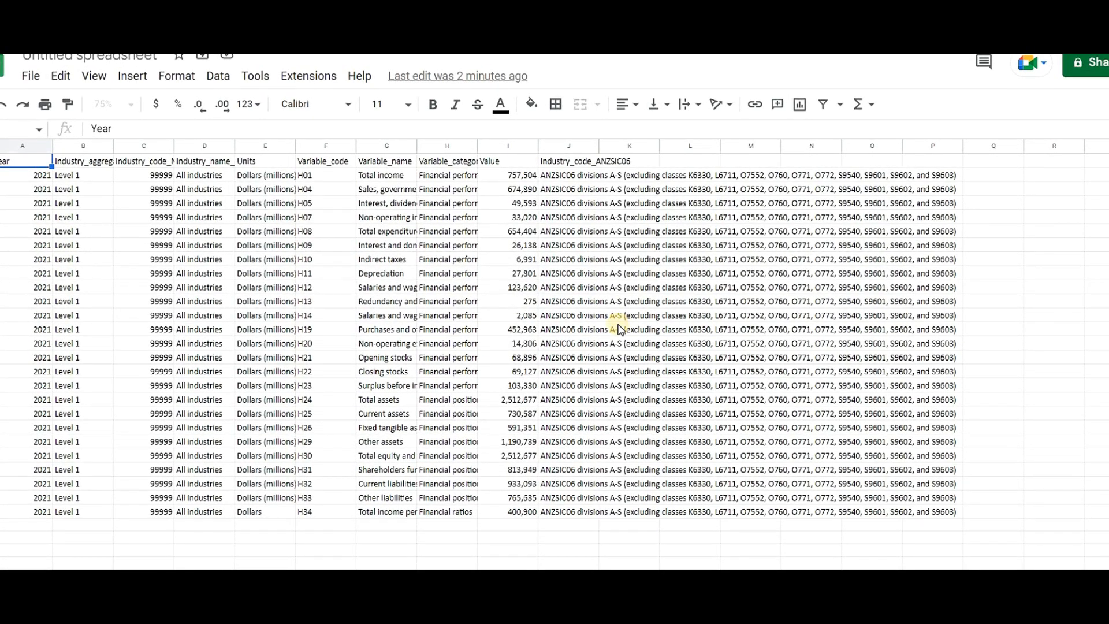
# Step: Run the automation macro on the sheet with the unformatted industry data, and check the total below the Value column
pyautogui.click(296, 79)
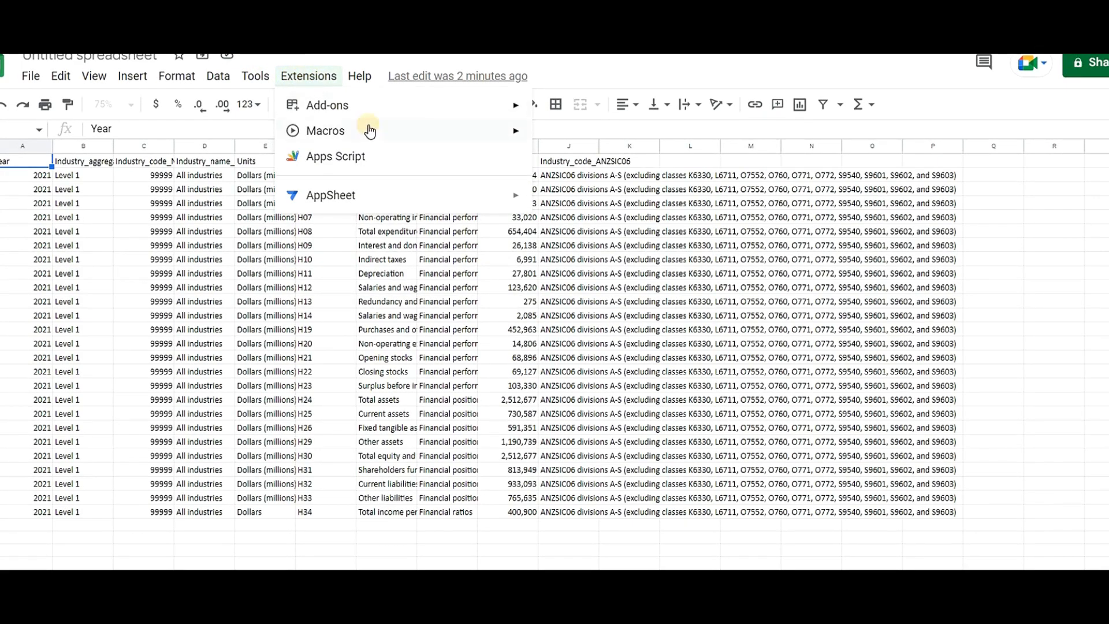
pyautogui.moveTo(480, 134)
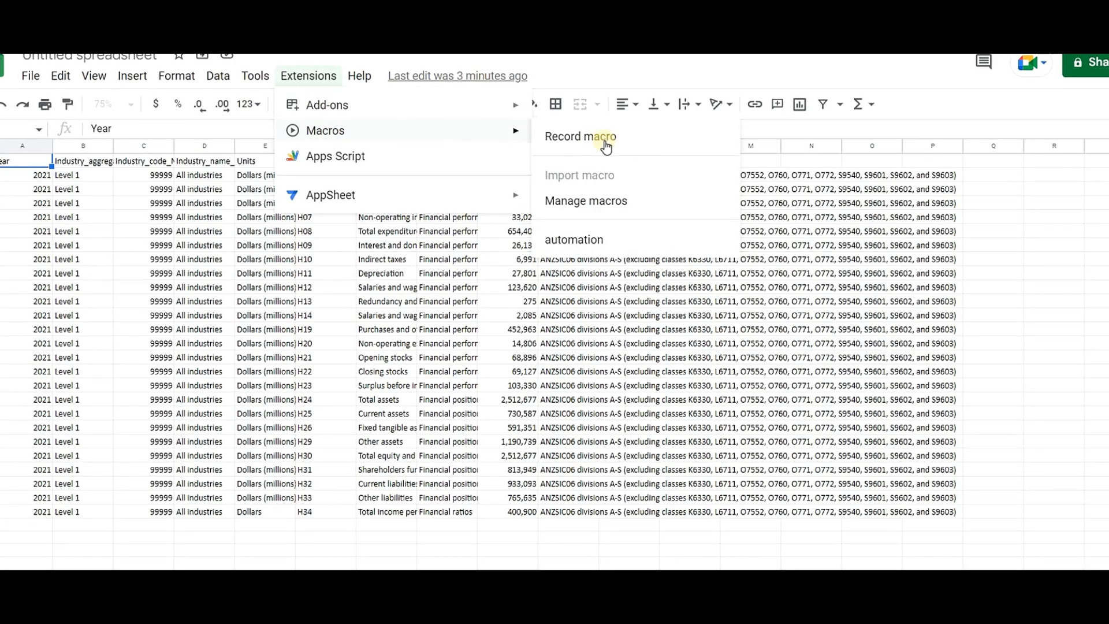
pyautogui.click(589, 240)
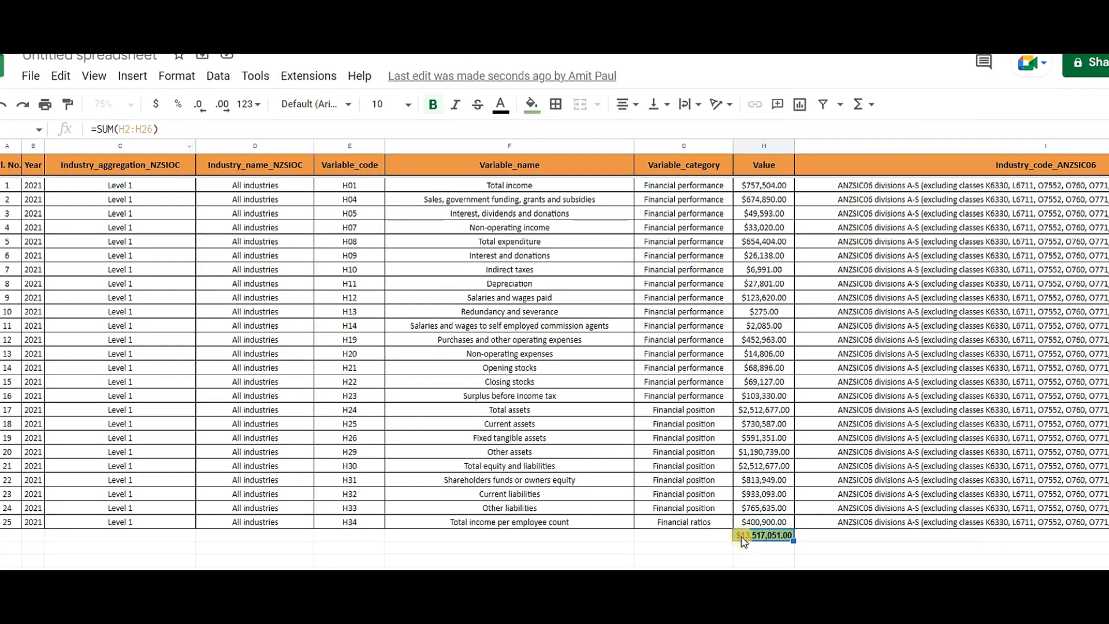
pyautogui.click(802, 537)
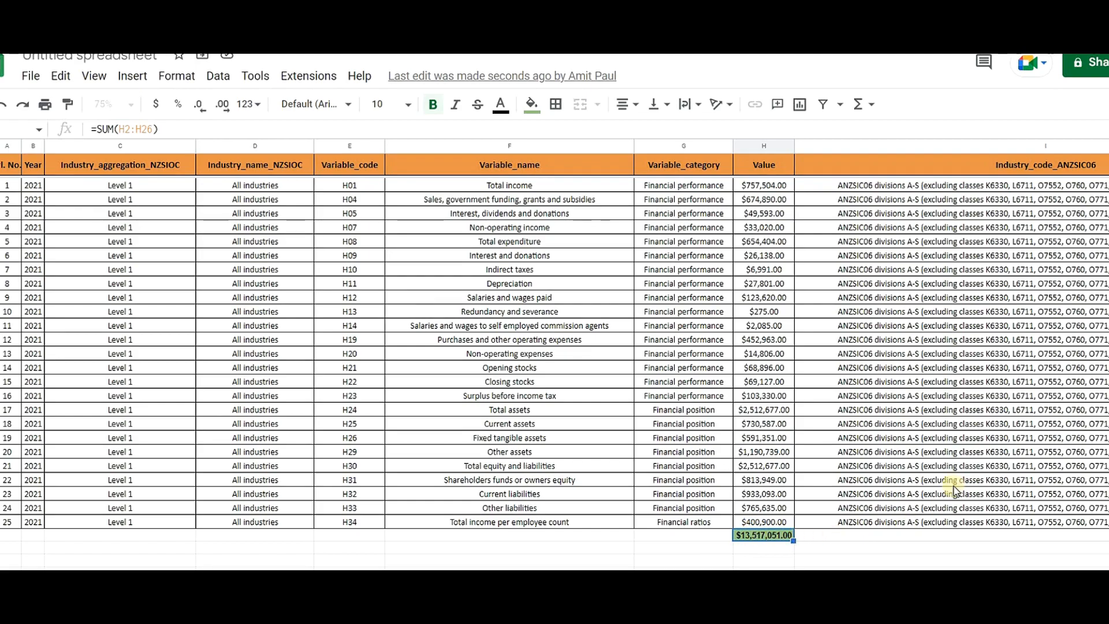